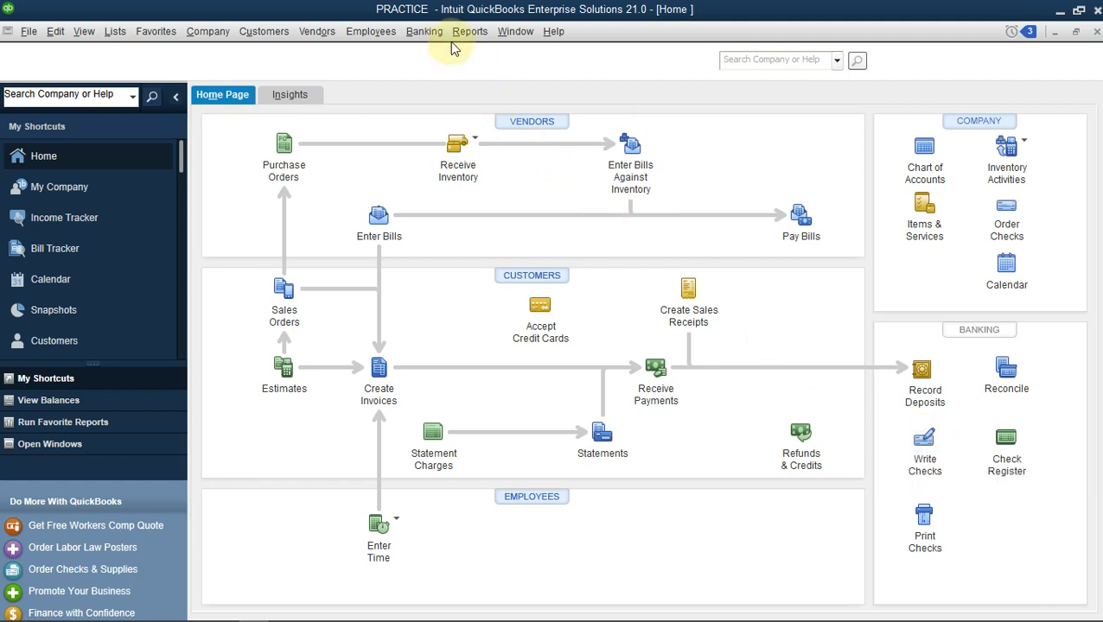
# Open the Write Checks form.
pyautogui.click(428, 33)
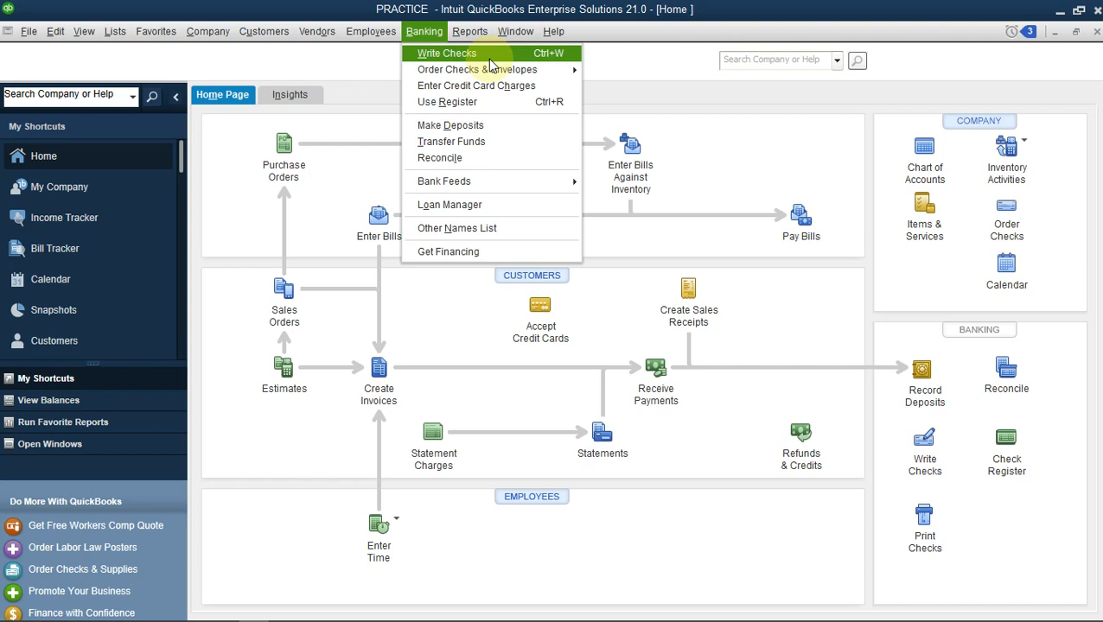
pyautogui.click(628, 69)
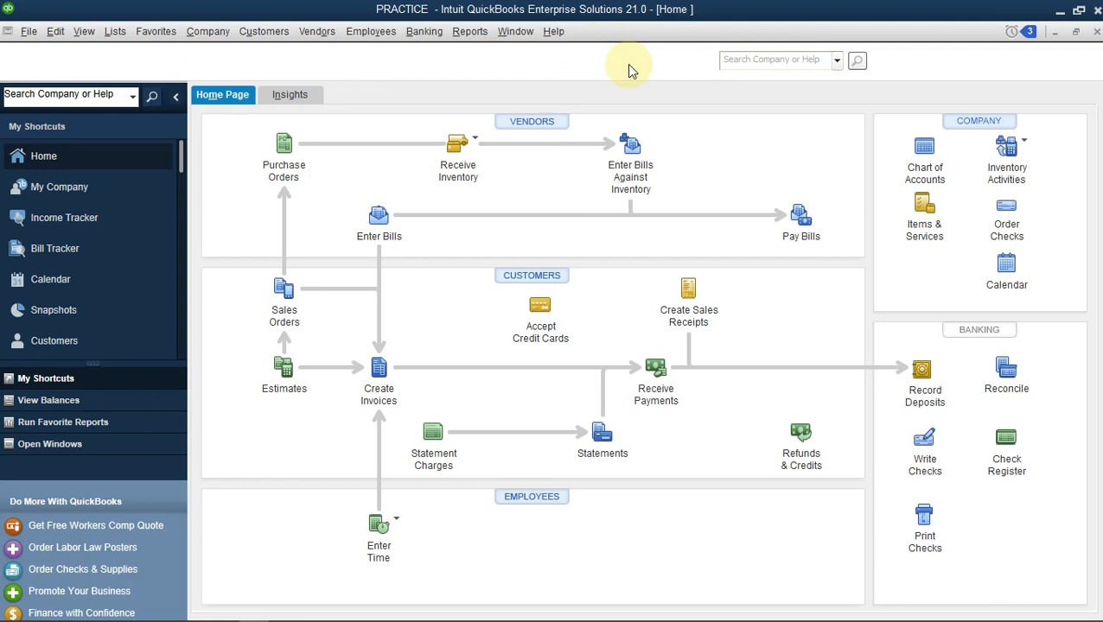
pyautogui.click(925, 443)
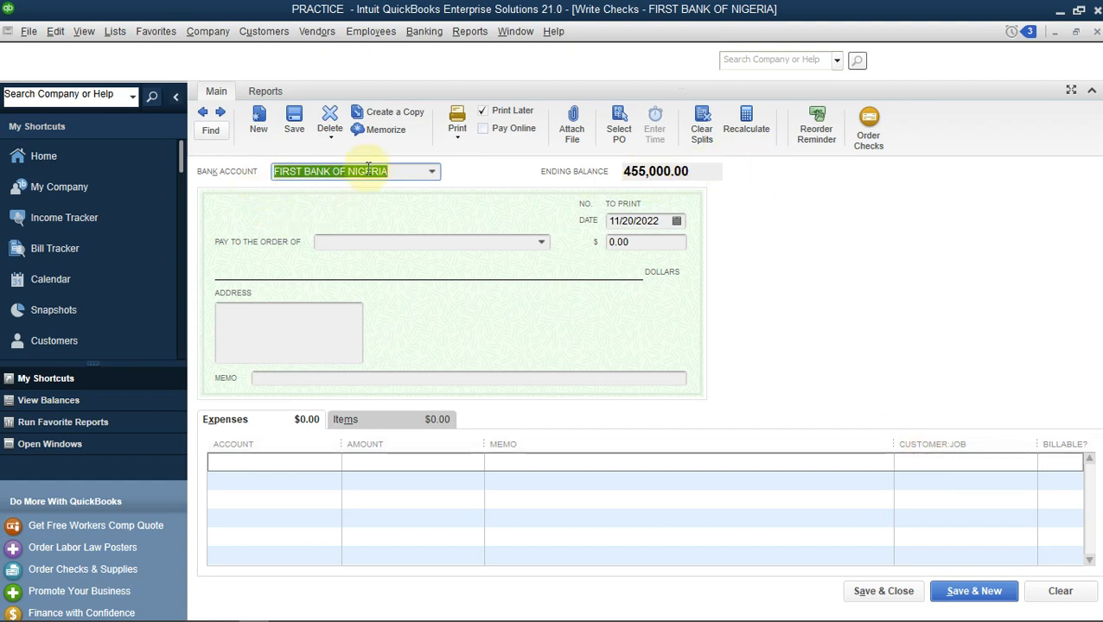
# Choose FIRST BANK OF NIGERIA as the bank account and Easy Bakery as the payee of the check.
pyautogui.click(432, 173)
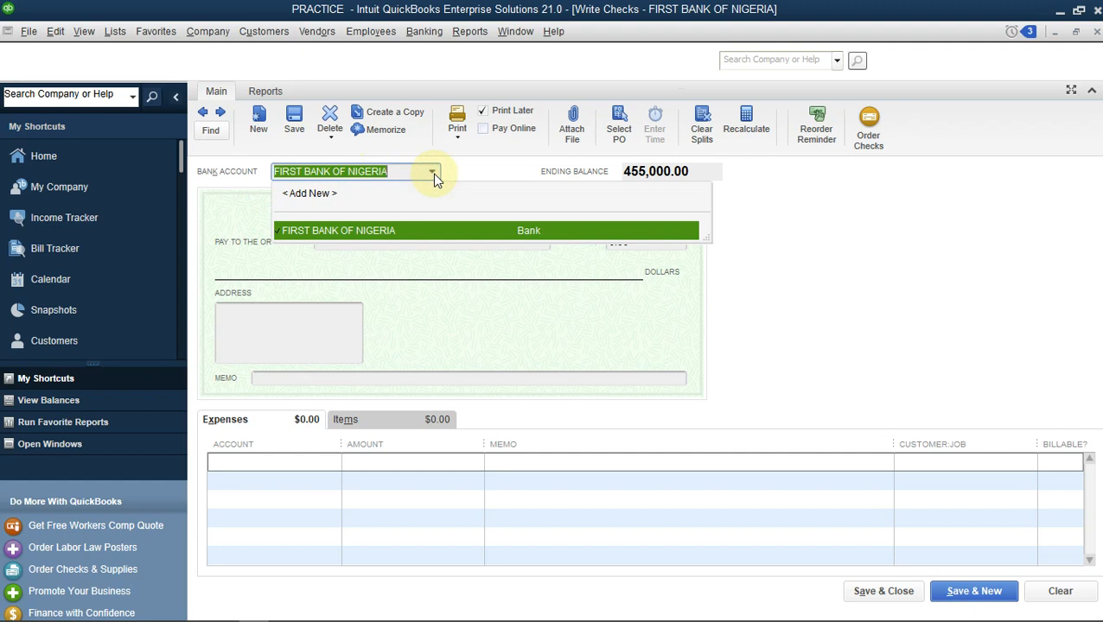
pyautogui.click(468, 238)
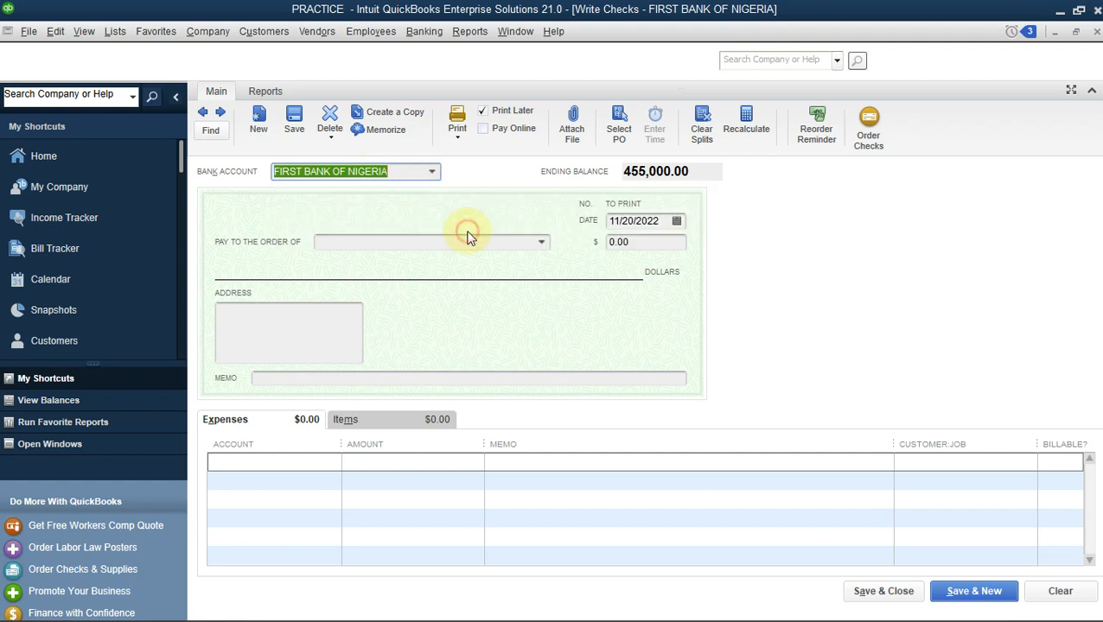
pyautogui.click(541, 243)
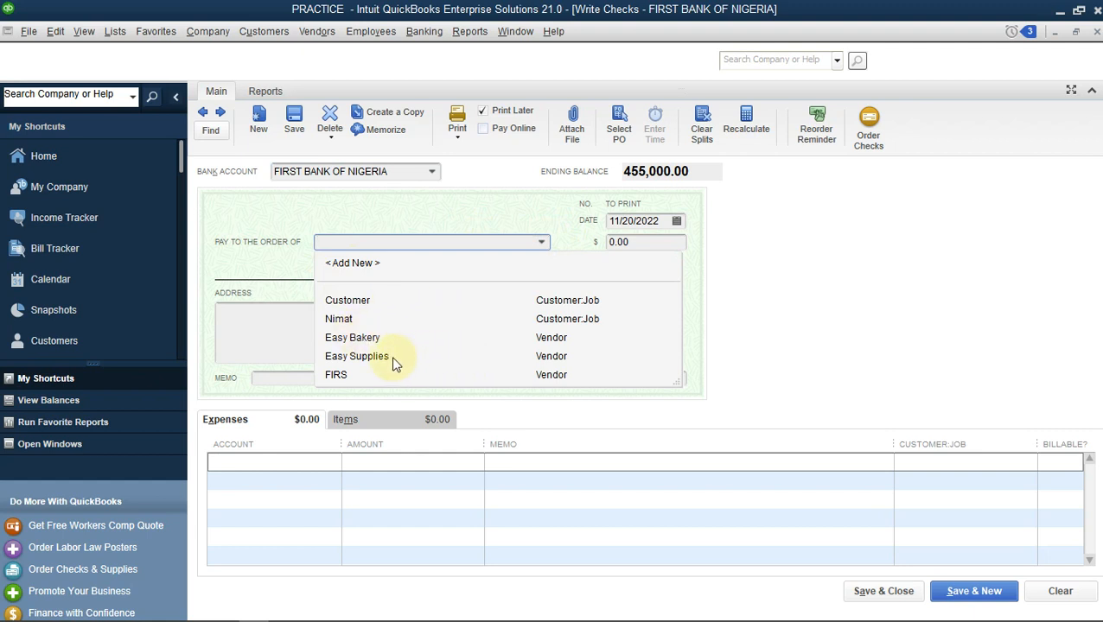
pyautogui.click(364, 339)
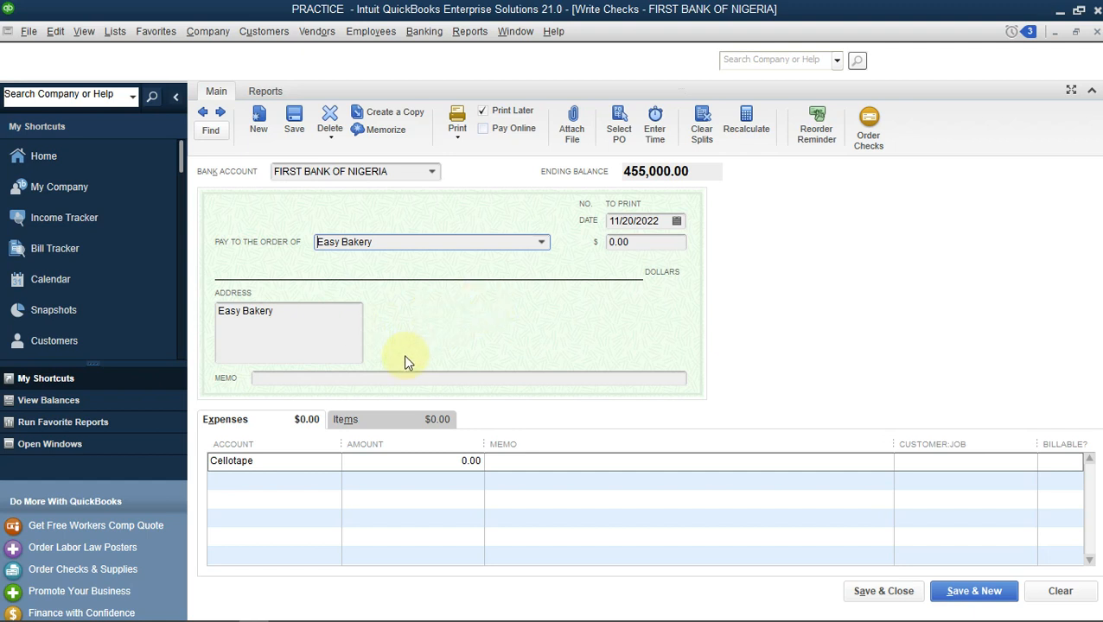
# Set the account on the check's expense line to Accounts Payable.
pyautogui.click(284, 329)
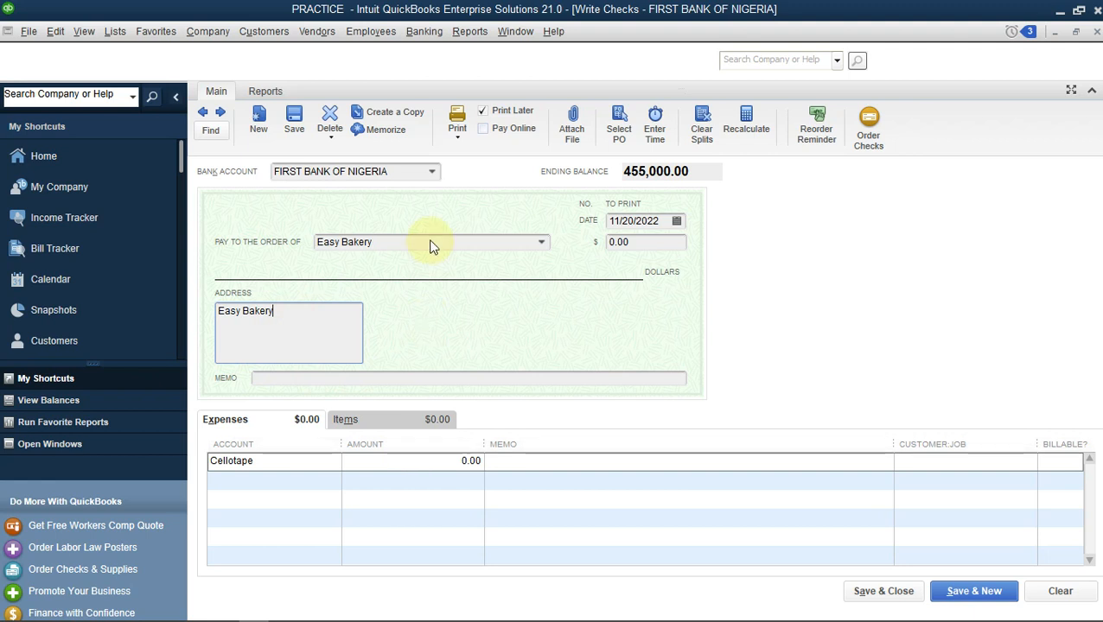
pyautogui.click(344, 419)
pyautogui.click(277, 419)
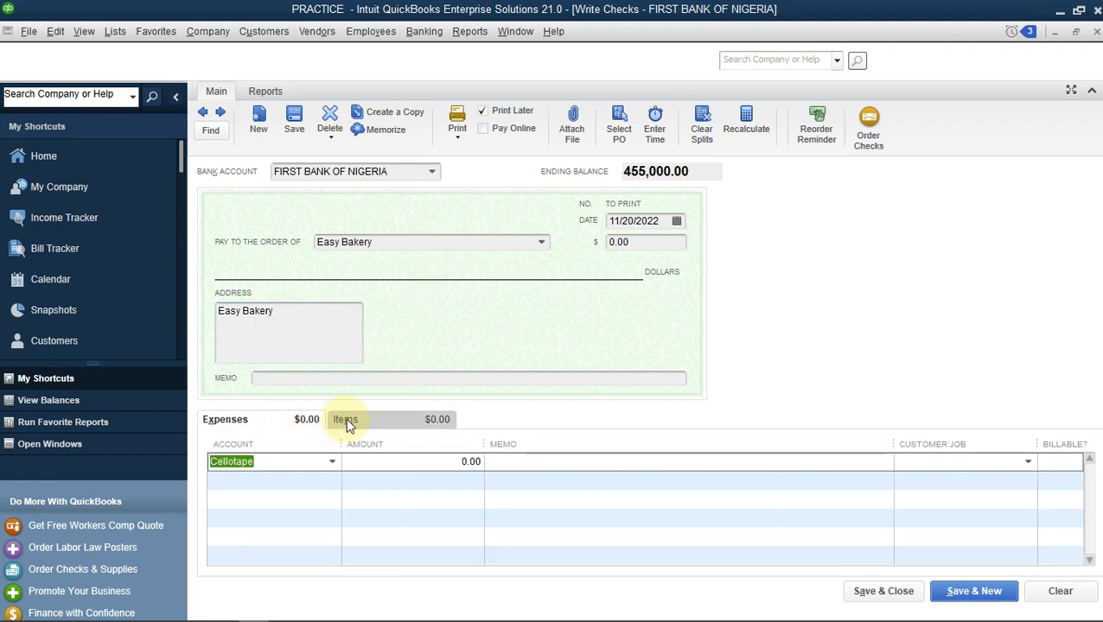
pyautogui.click(345, 419)
pyautogui.click(270, 421)
pyautogui.click(333, 465)
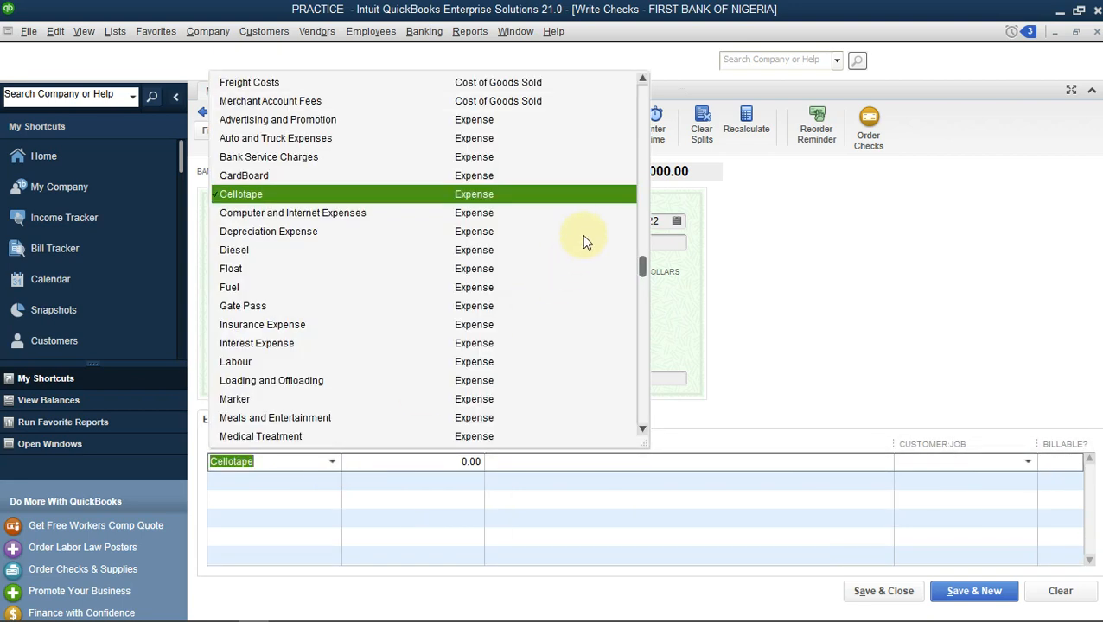
pyautogui.click(642, 120)
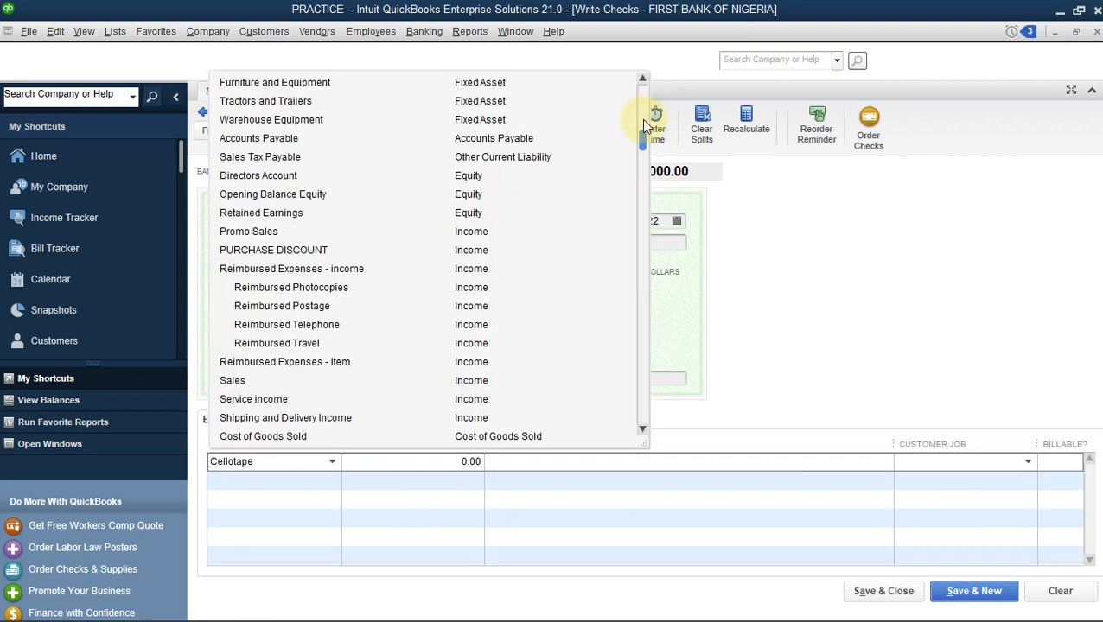
pyautogui.click(511, 144)
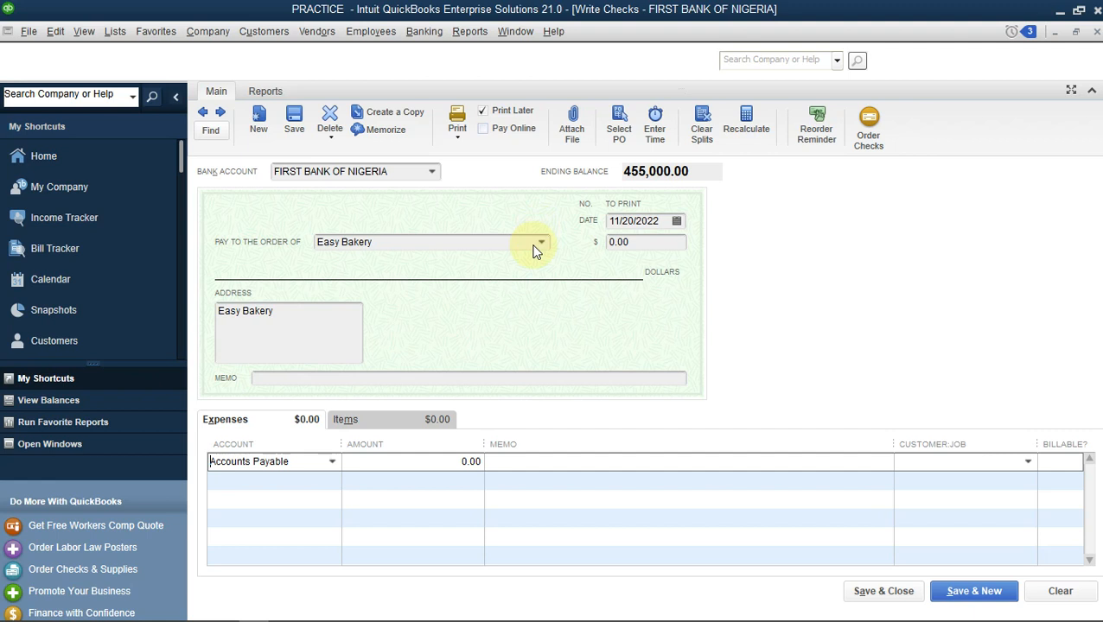
# Enter 10000 as the expense line amount and Advance Payment as its memo.
pyautogui.click(439, 463)
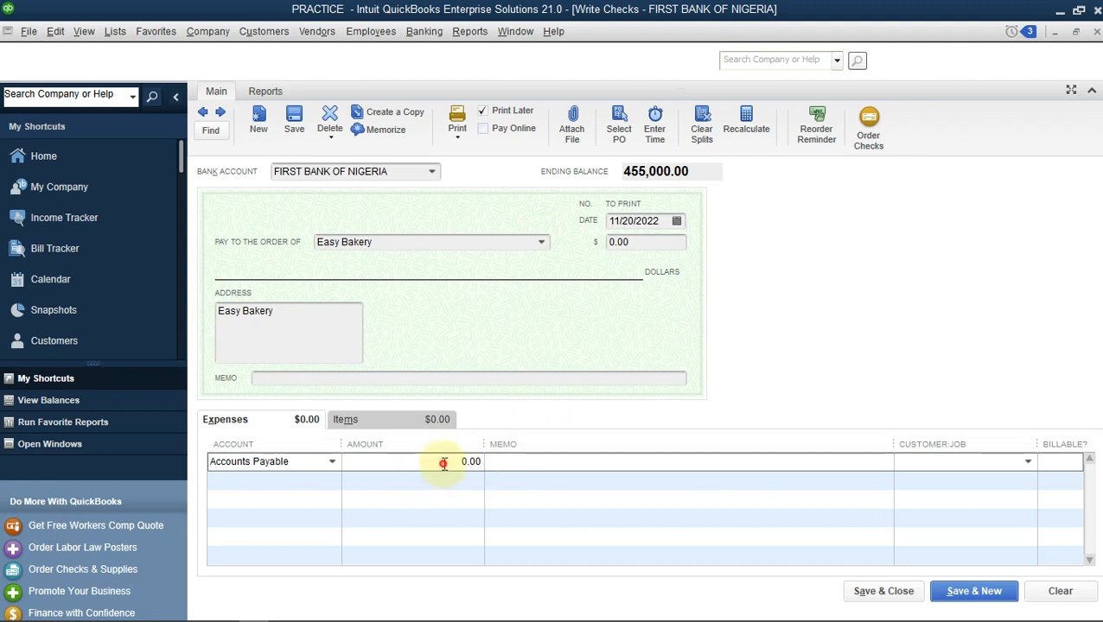
pyautogui.moveTo(444, 464); pyautogui.dragTo(557, 464)
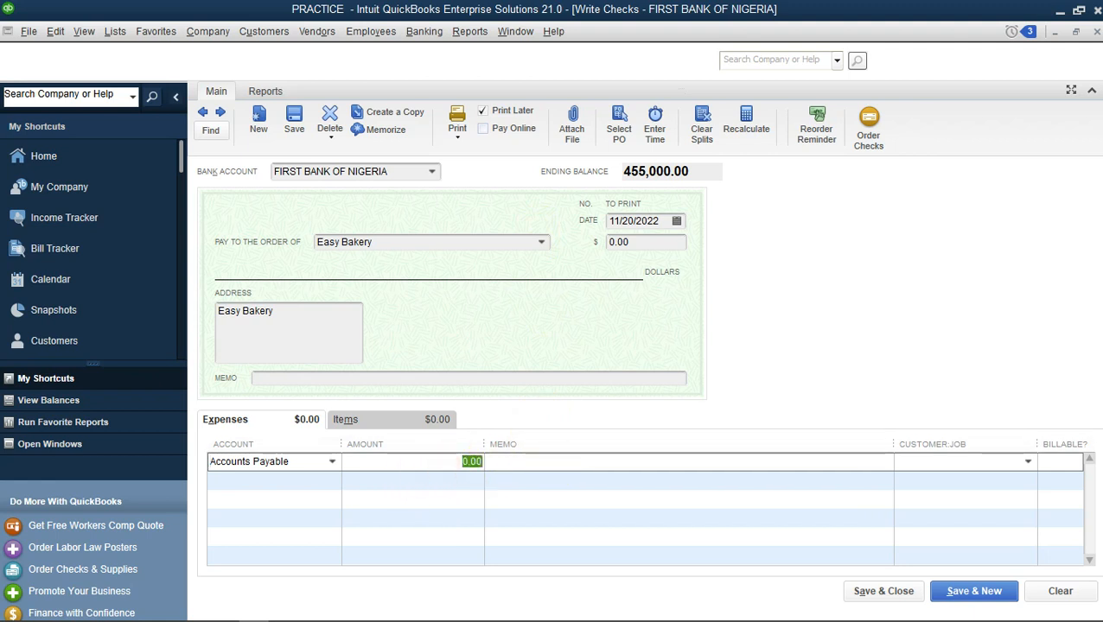
pyautogui.write('10000')
pyautogui.click(558, 464)
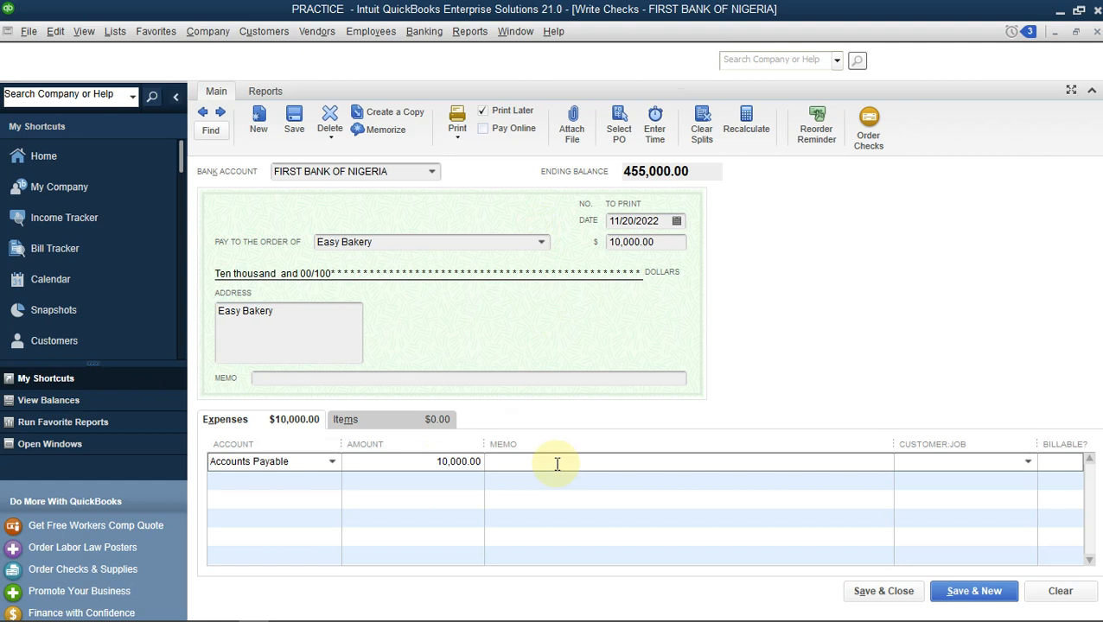
pyautogui.write('Advance Payment')
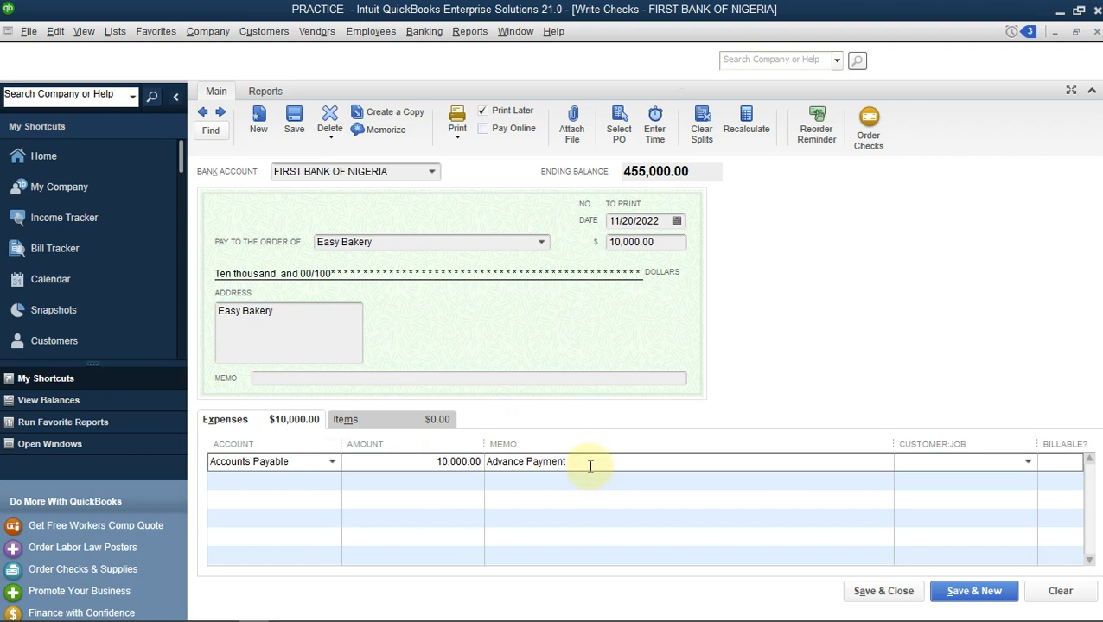
# Copy the Advance Payment memo into the check's memo field, then save and close the check.
pyautogui.moveTo(588, 464); pyautogui.dragTo(478, 460)
pyautogui.hotkey('ctrl', 'c')
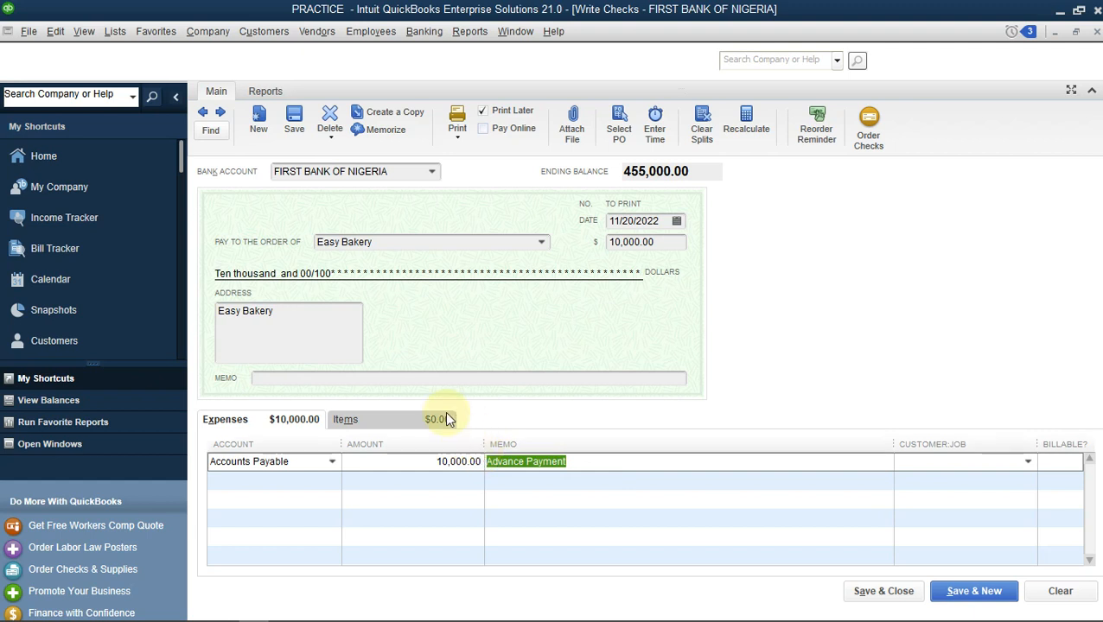
pyautogui.click(421, 381)
pyautogui.hotkey('ctrl', 'v')
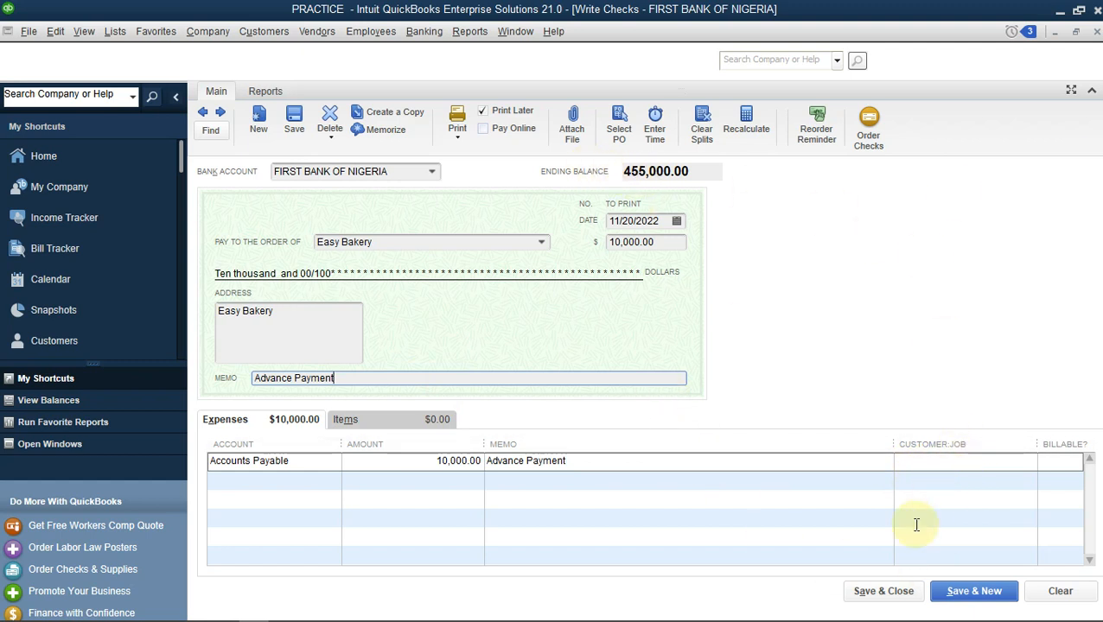
pyautogui.click(904, 595)
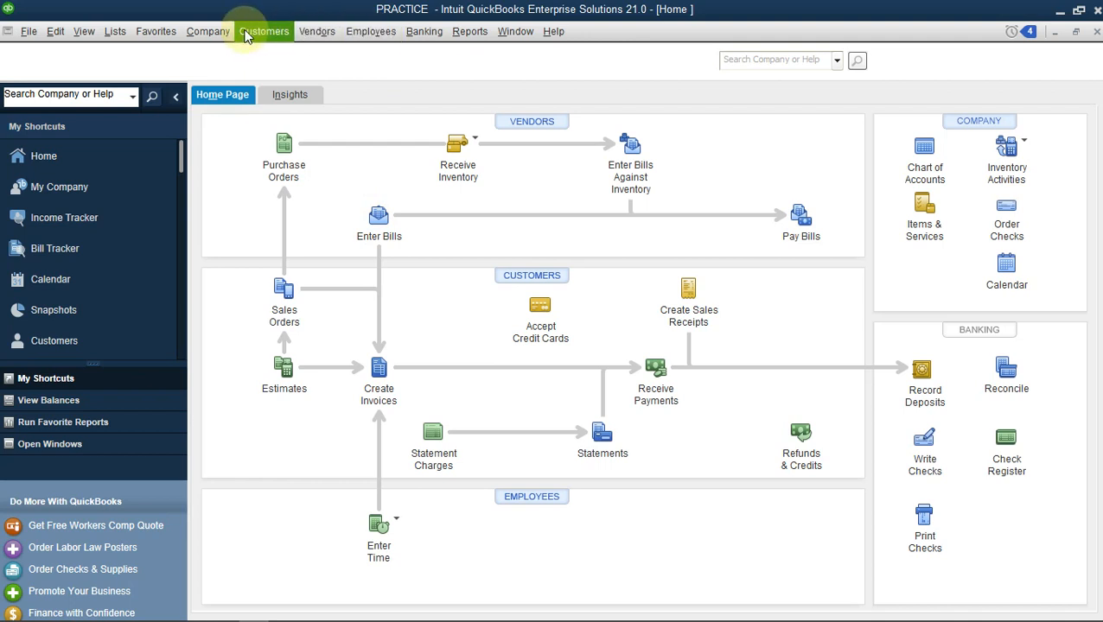
# Open the FIRST BANK OF NIGERIA register from the Chart of Accounts to review the new check.
pyautogui.click(216, 33)
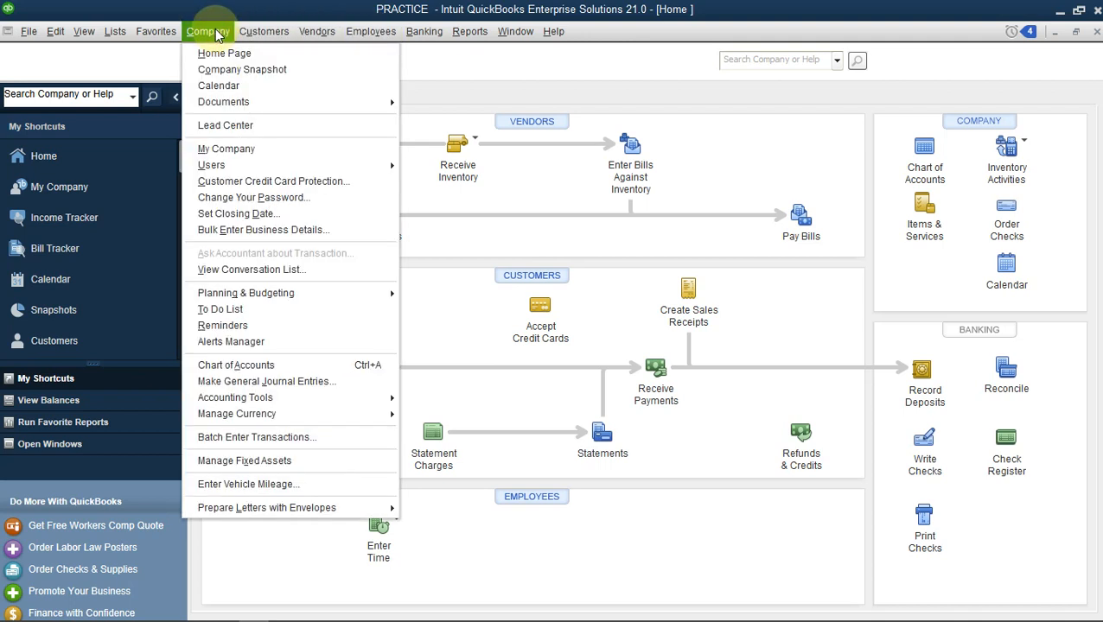
pyautogui.click(284, 367)
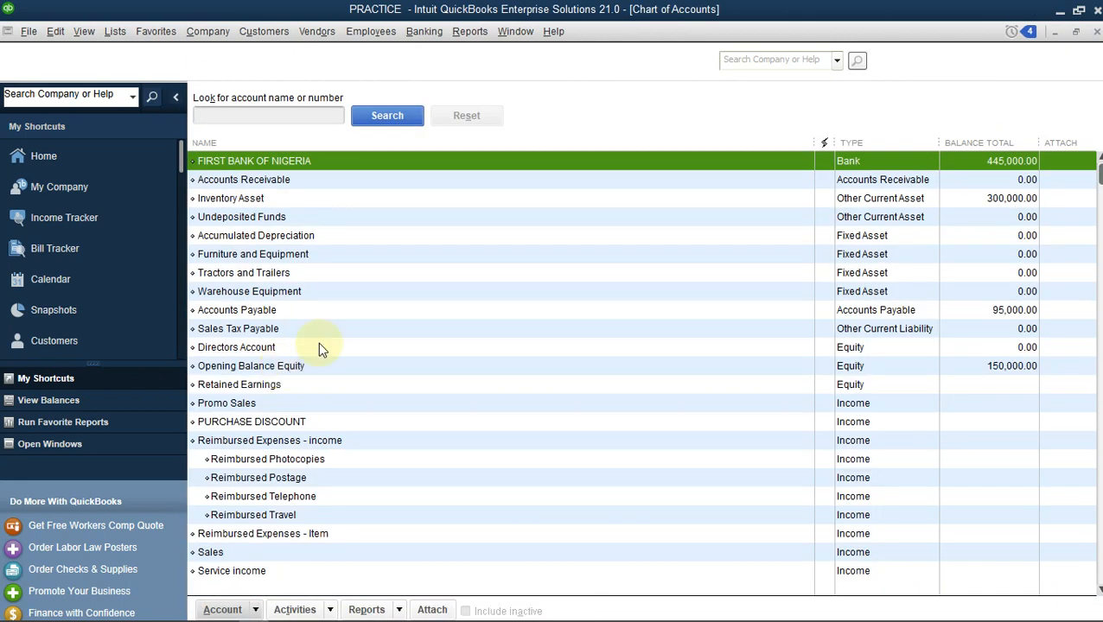
pyautogui.doubleClick(991, 161)
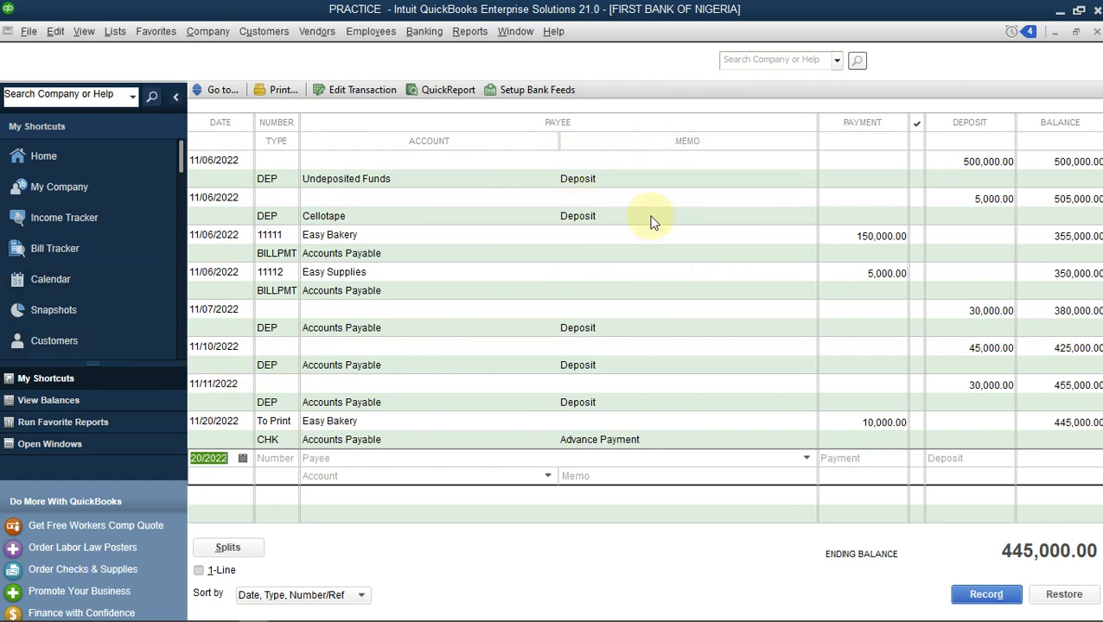
# Return to the Chart of Accounts and open the Accounts Payable register.
pyautogui.click(36, 446)
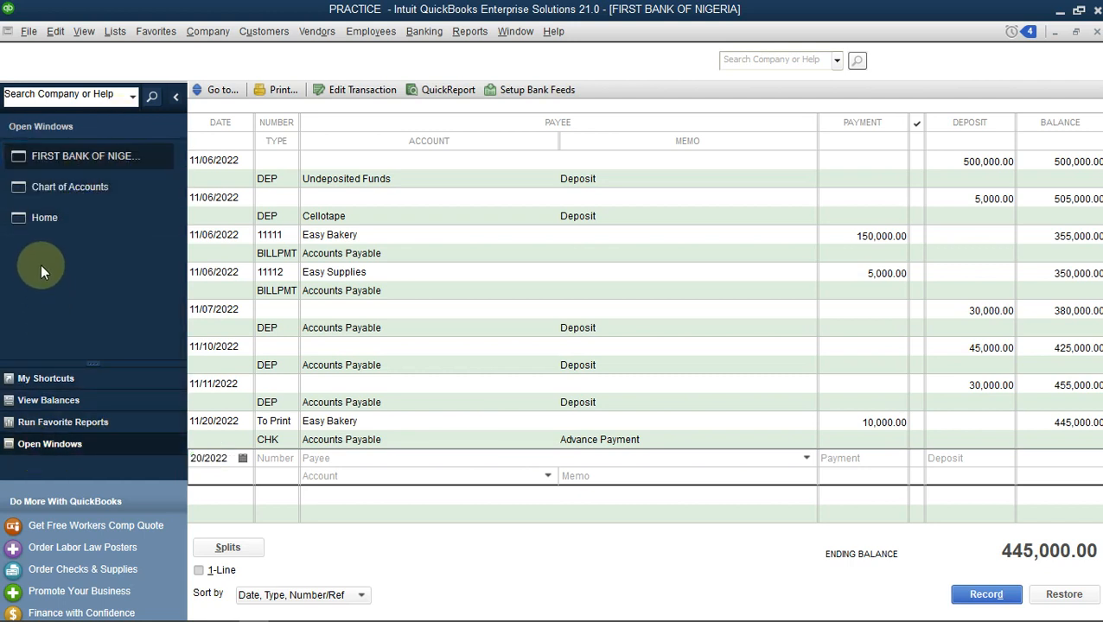
pyautogui.click(65, 219)
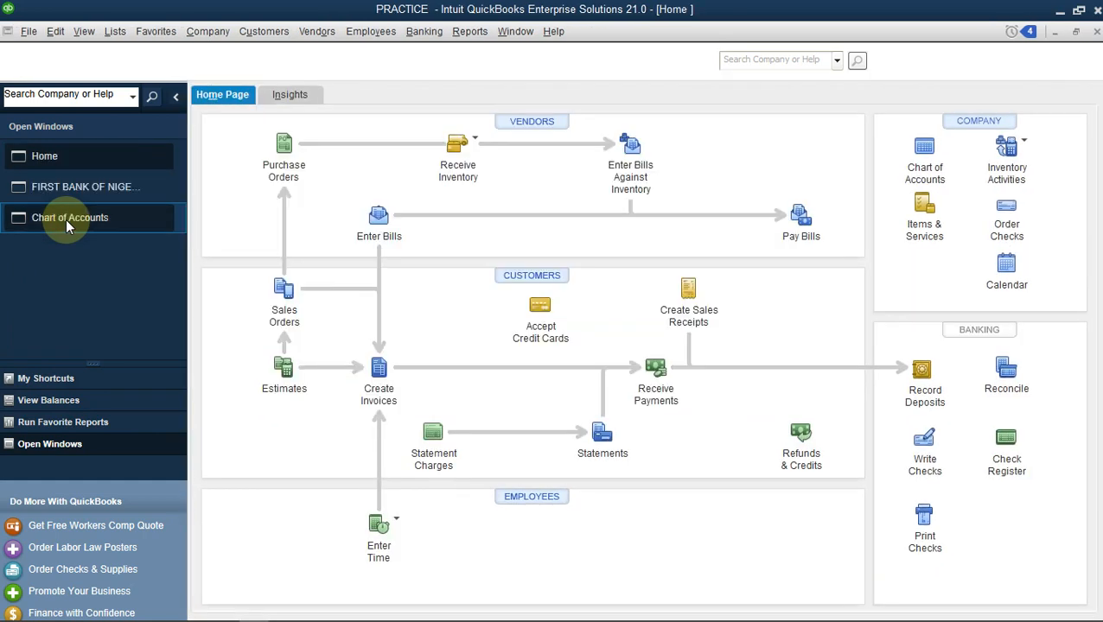
pyautogui.click(65, 218)
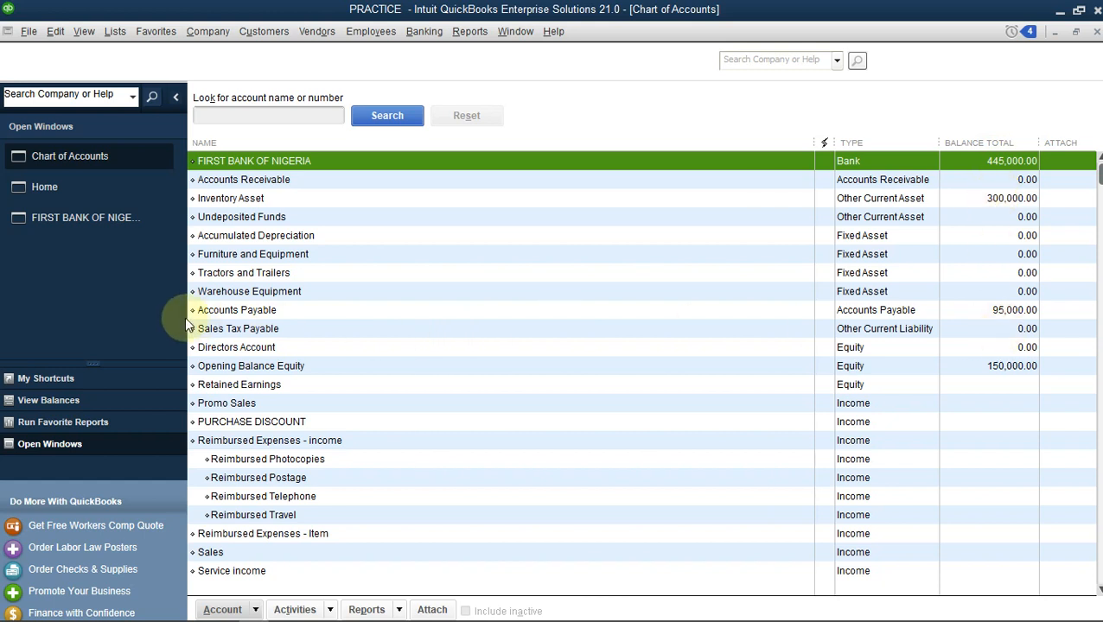
pyautogui.doubleClick(980, 315)
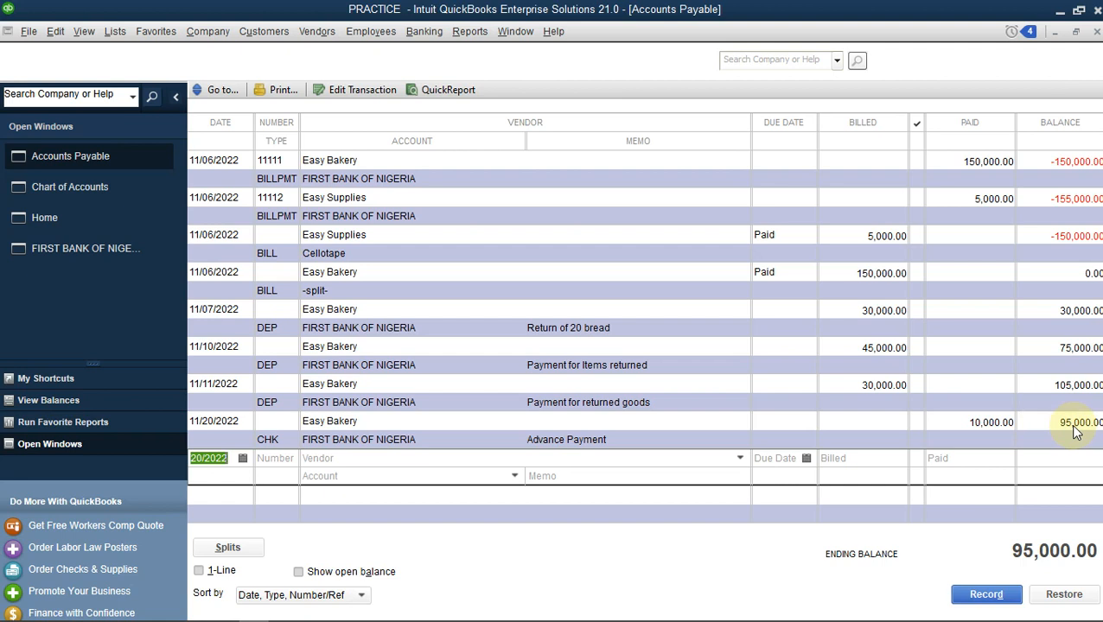
# Delete the 11/11/2022 Easy Bakery deposit for returned goods from the Accounts Payable register.
pyautogui.rightClick(1000, 381)
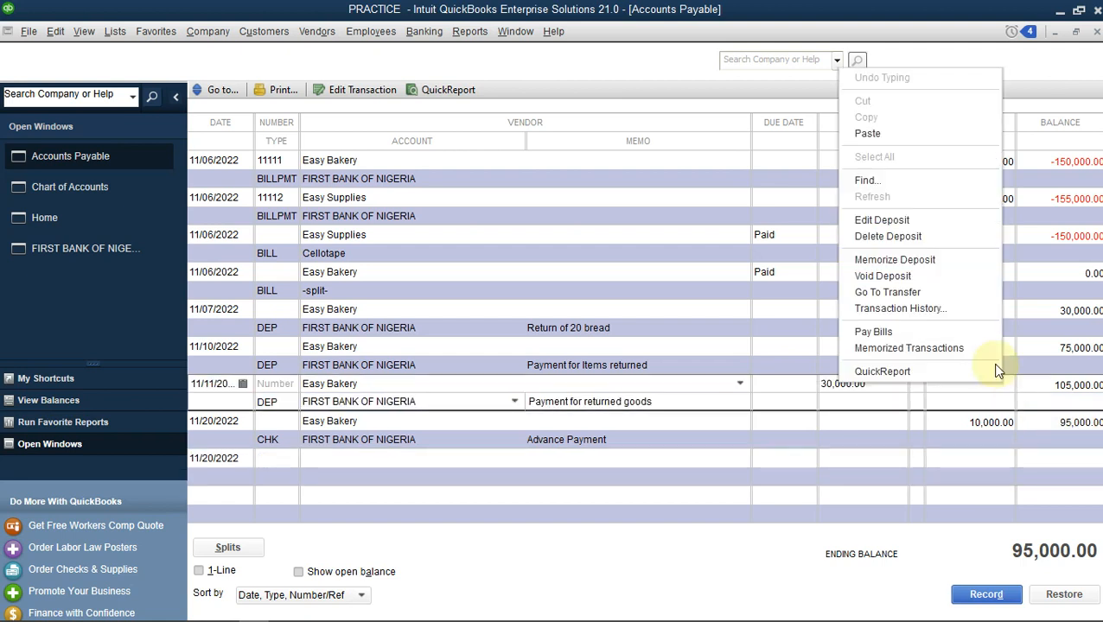
pyautogui.click(942, 236)
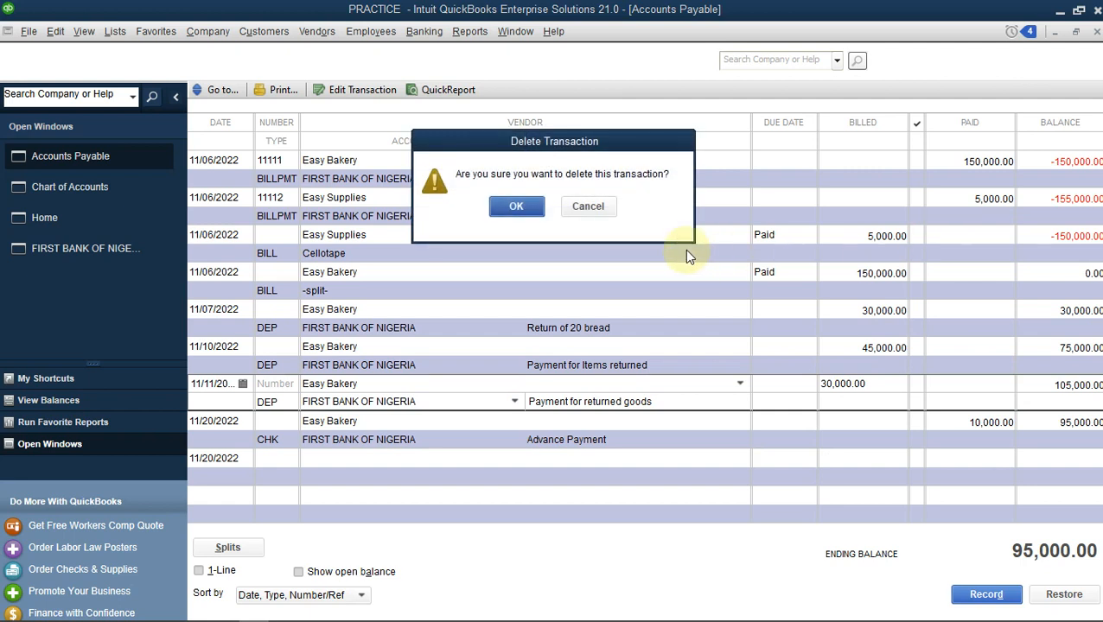
pyautogui.click(510, 208)
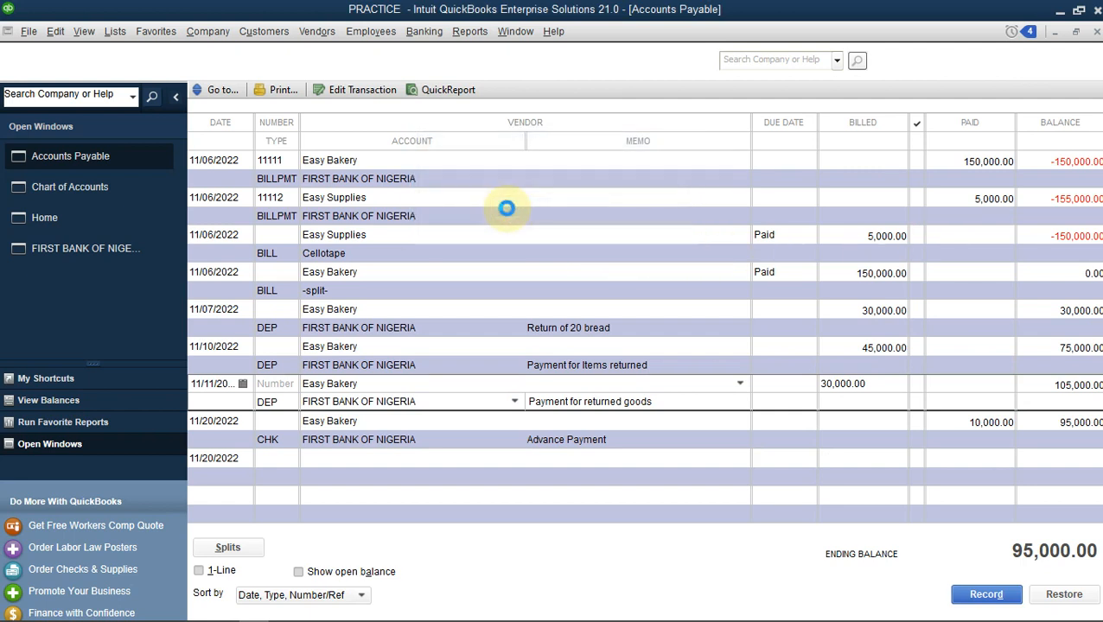
# Delete the 11/10/2022 Easy Bakery deposit for items returned.
pyautogui.rightClick(977, 347)
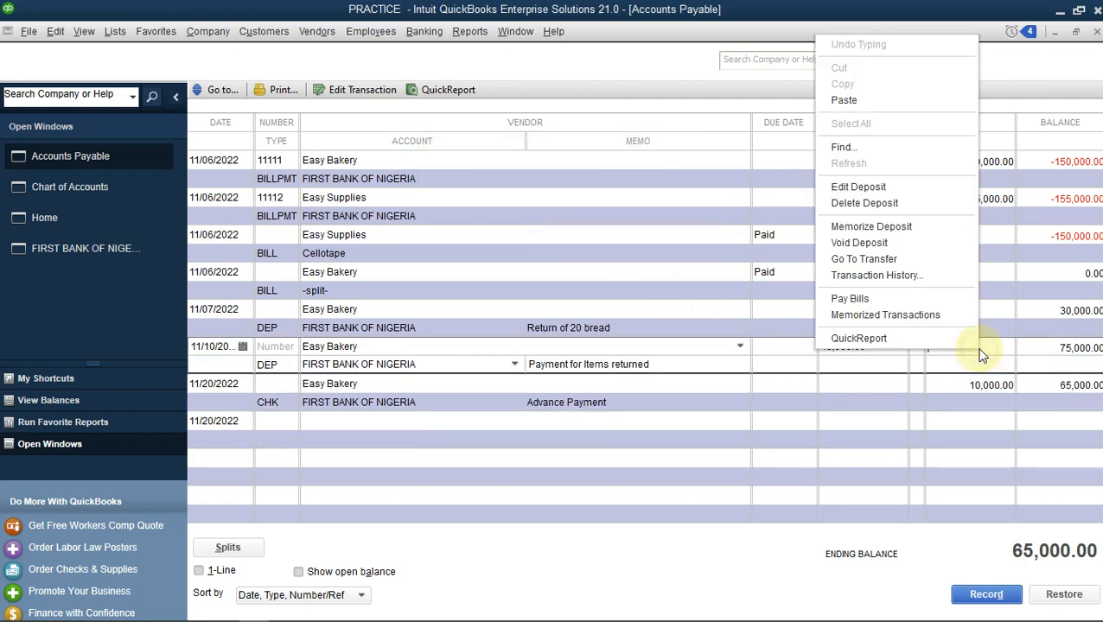
pyautogui.click(864, 203)
pyautogui.click(517, 208)
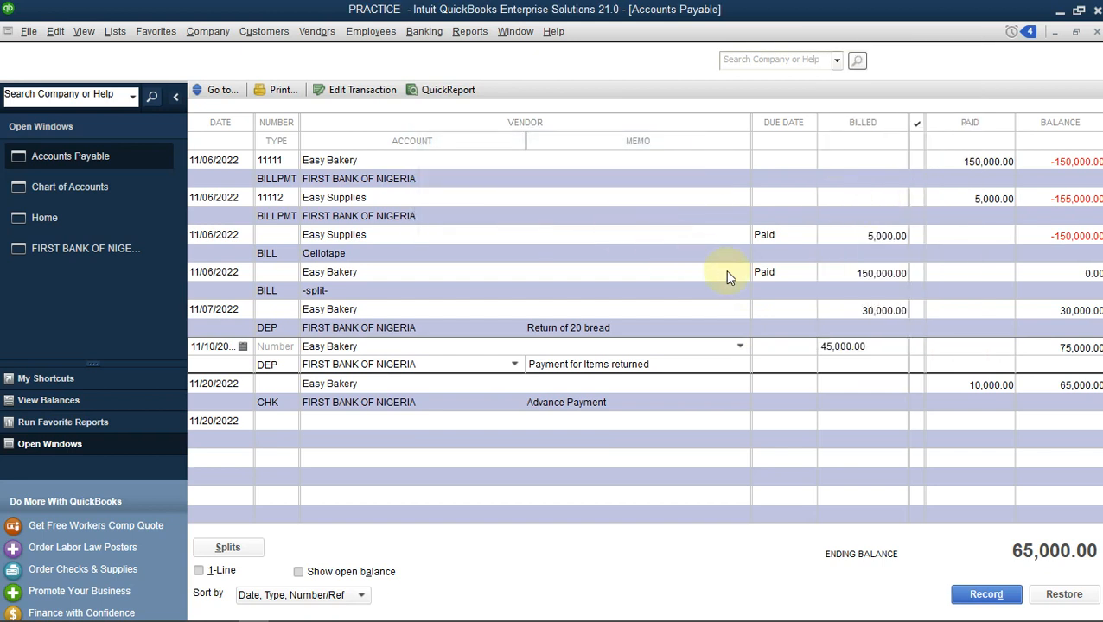
# Delete the 11/07/2022 Easy Bakery deposit for the return of 20 bread.
pyautogui.rightClick(956, 313)
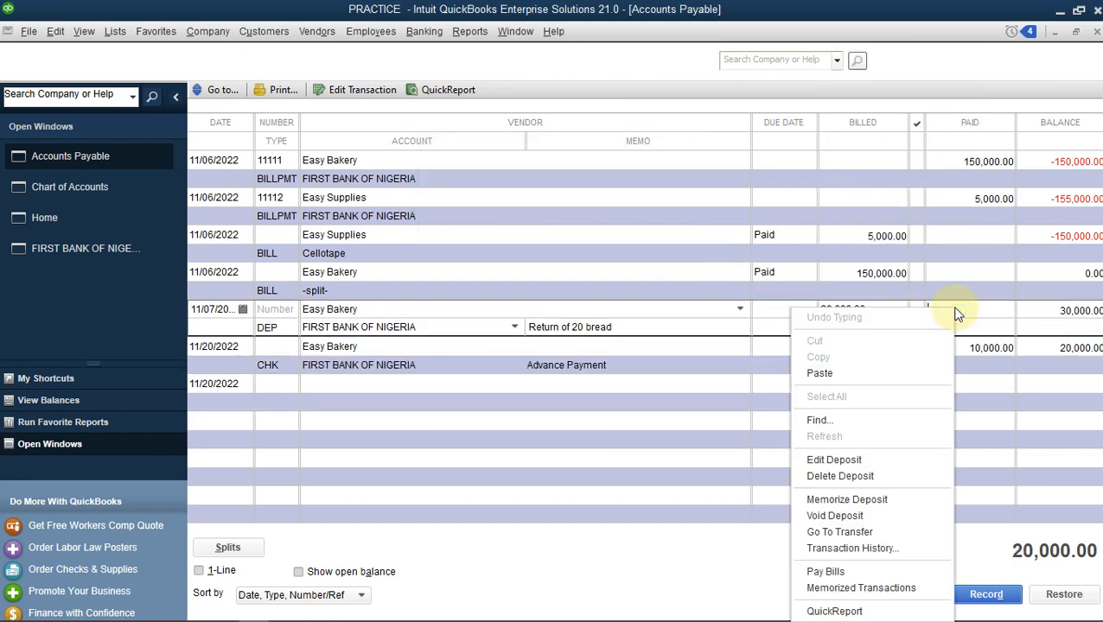
pyautogui.click(824, 478)
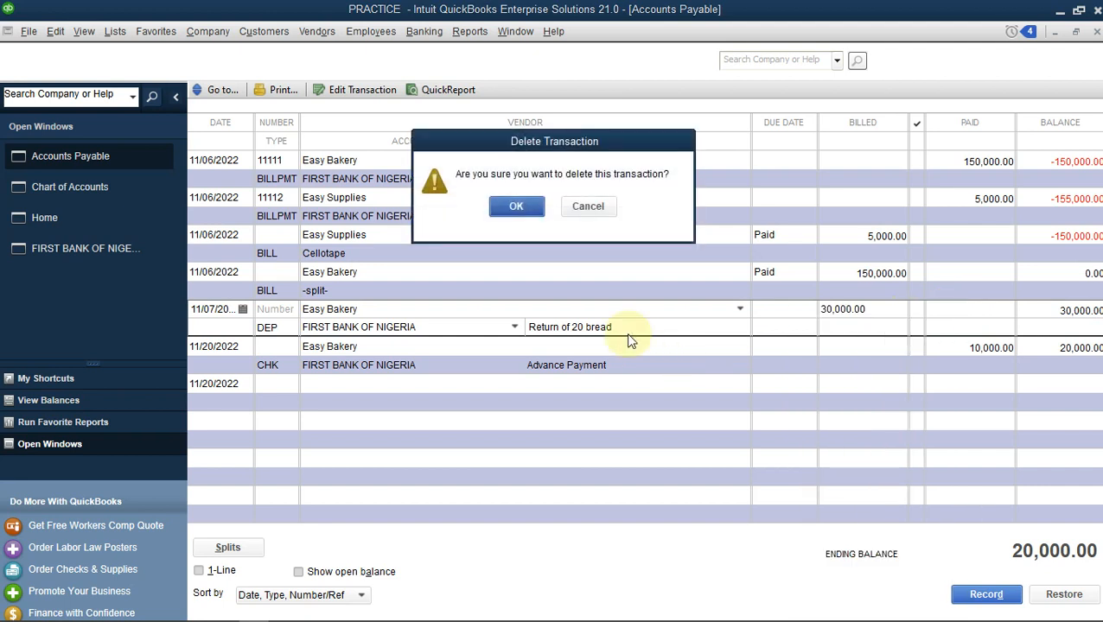
pyautogui.click(517, 207)
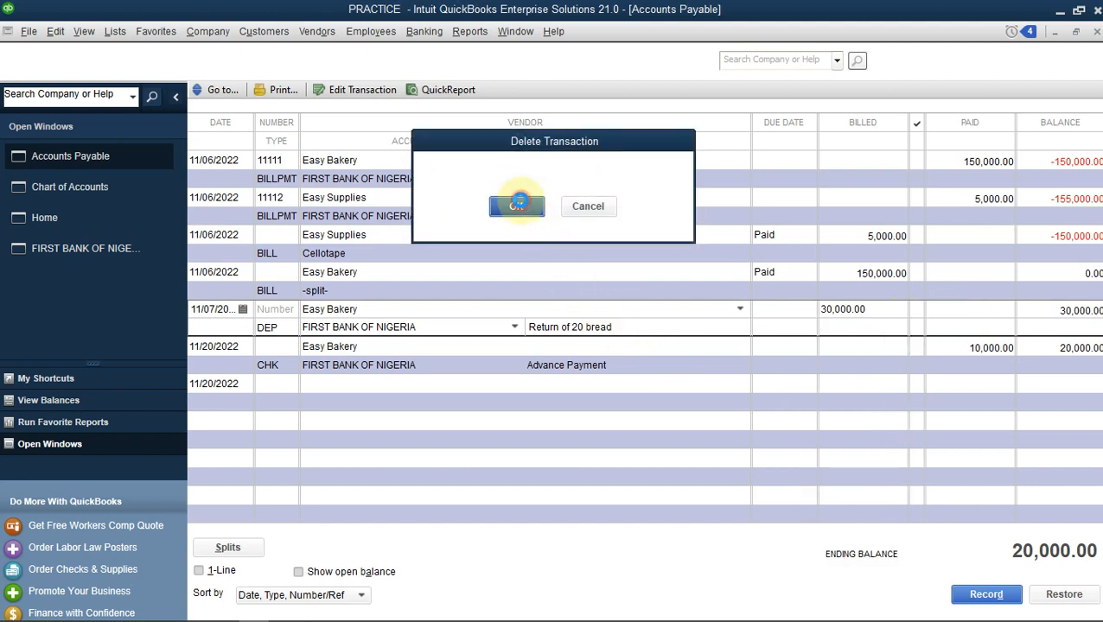
# Delete the 11/06/2022 Easy Bakery bill of 150,000.00 from the Accounts Payable register.
pyautogui.rightClick(956, 271)
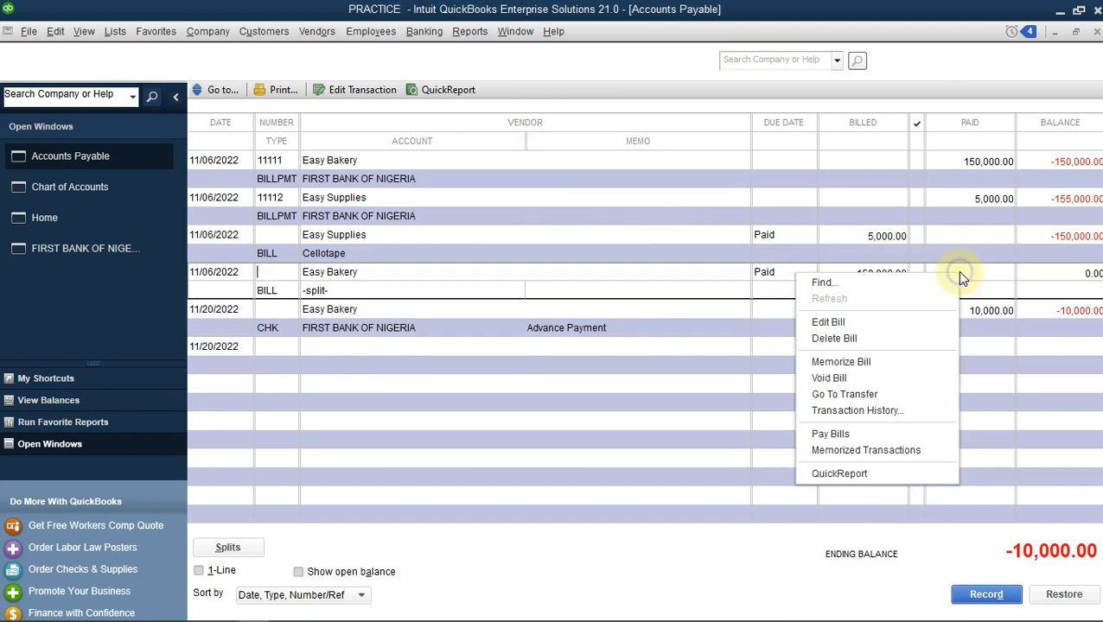
pyautogui.click(828, 341)
pyautogui.click(519, 220)
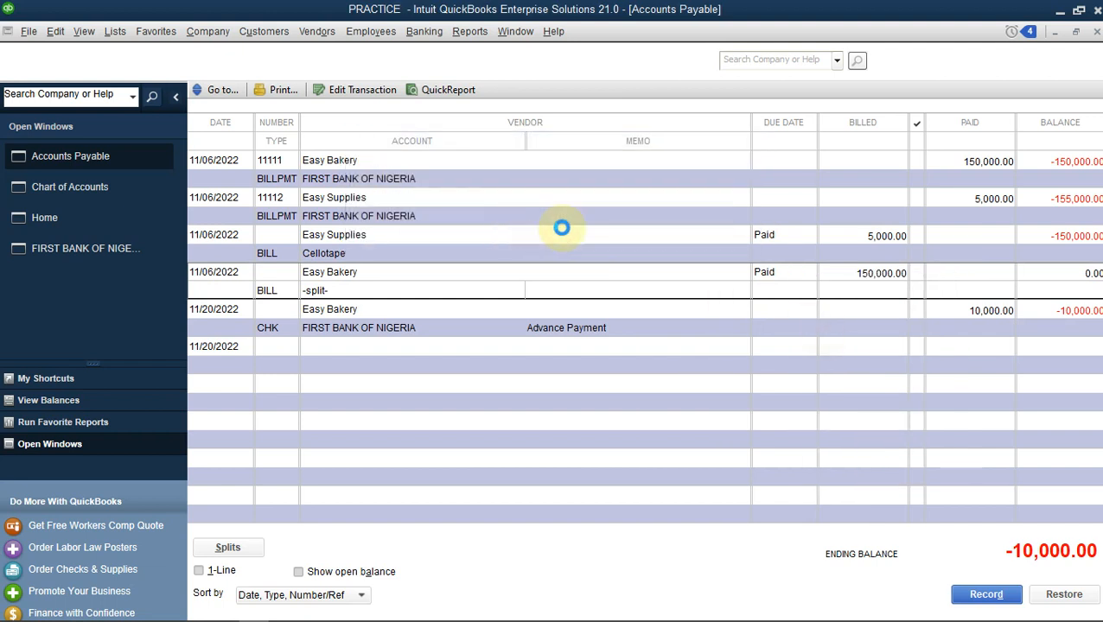
# Try to delete the 11/06/2022 Easy Supplies bill for Cellotape.
pyautogui.rightClick(961, 232)
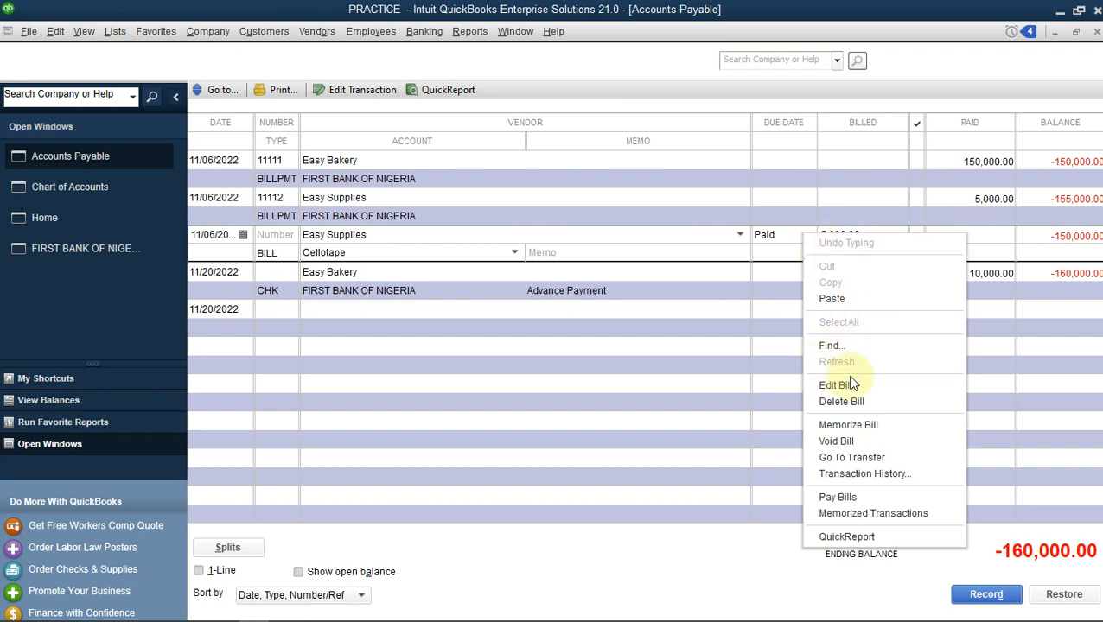
pyautogui.click(843, 401)
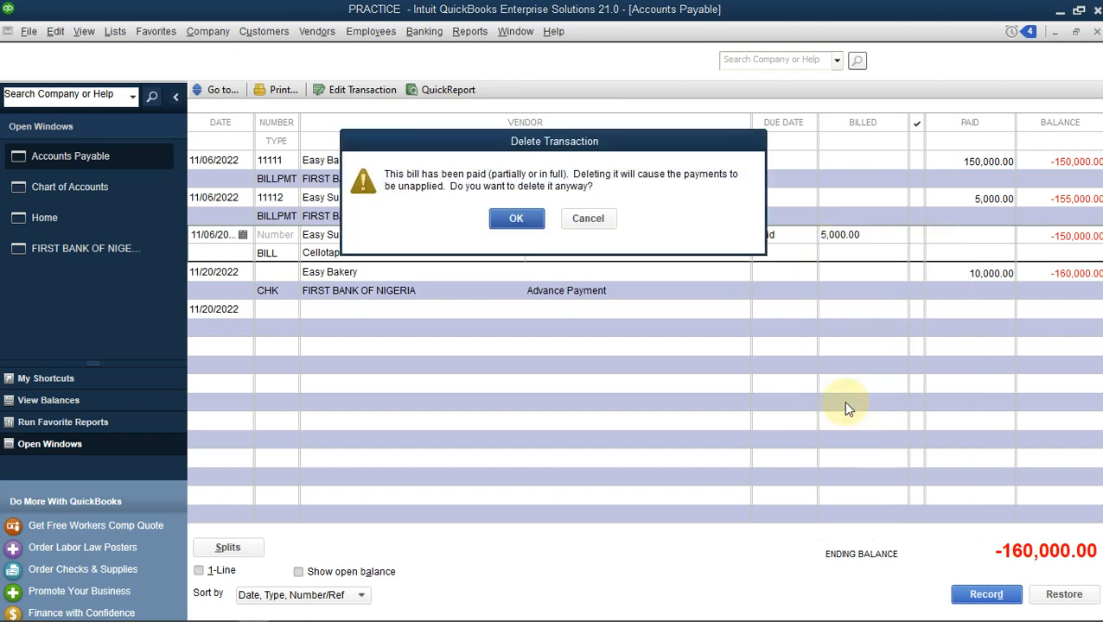
pyautogui.click(580, 219)
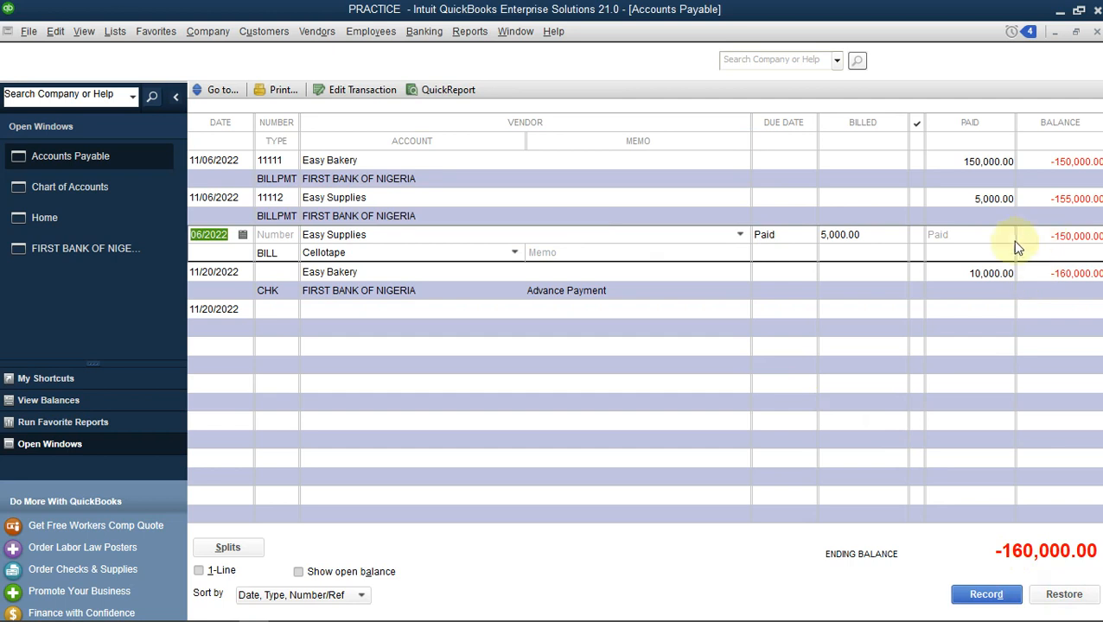
pyautogui.rightClick(968, 165)
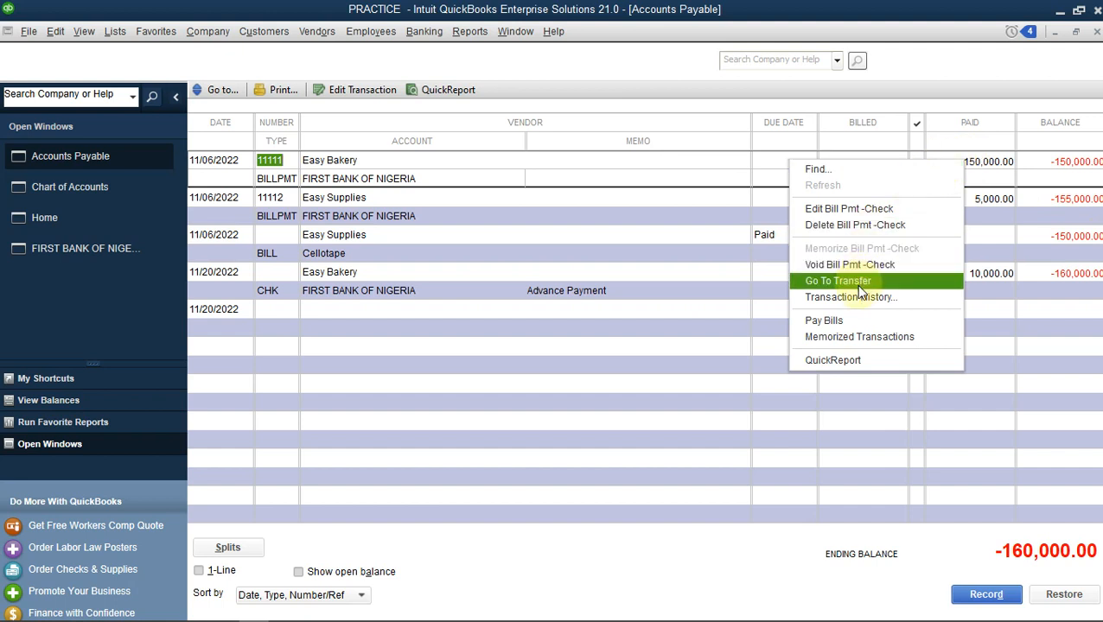
pyautogui.click(994, 321)
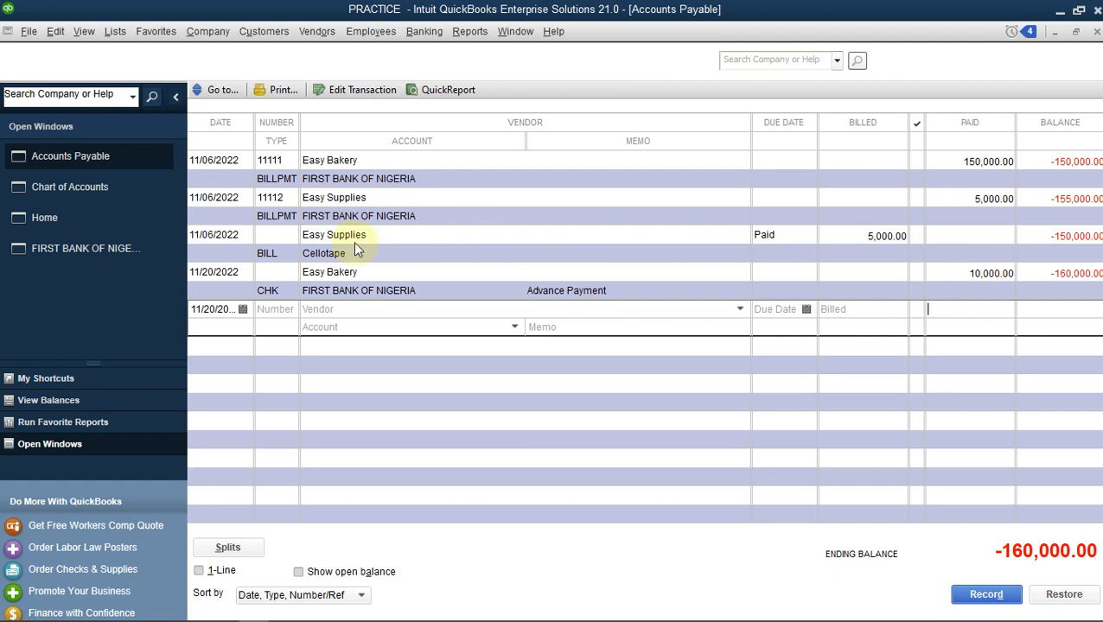
# Start receiving inventory with a bill from Easy Bakery, then close the form without saving.
pyautogui.click(103, 217)
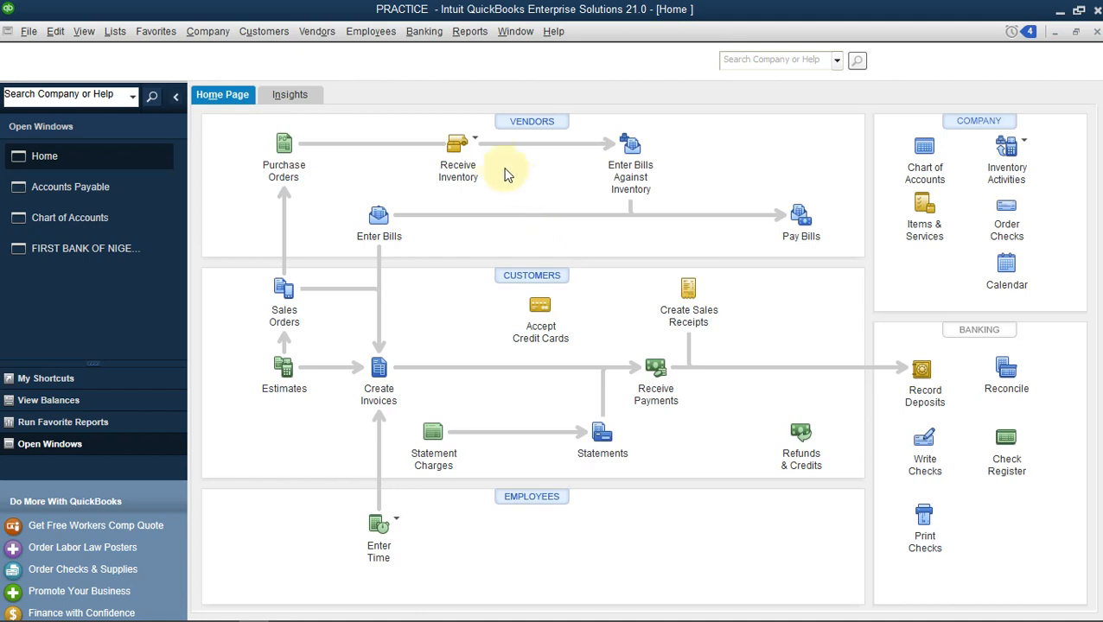
pyautogui.click(477, 139)
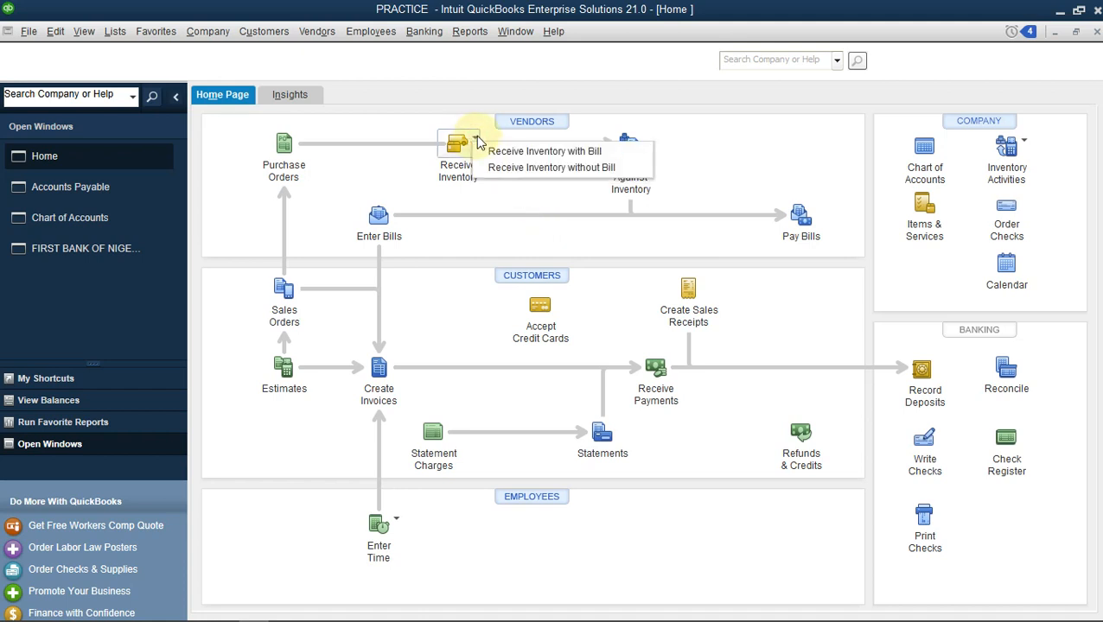
pyautogui.click(516, 152)
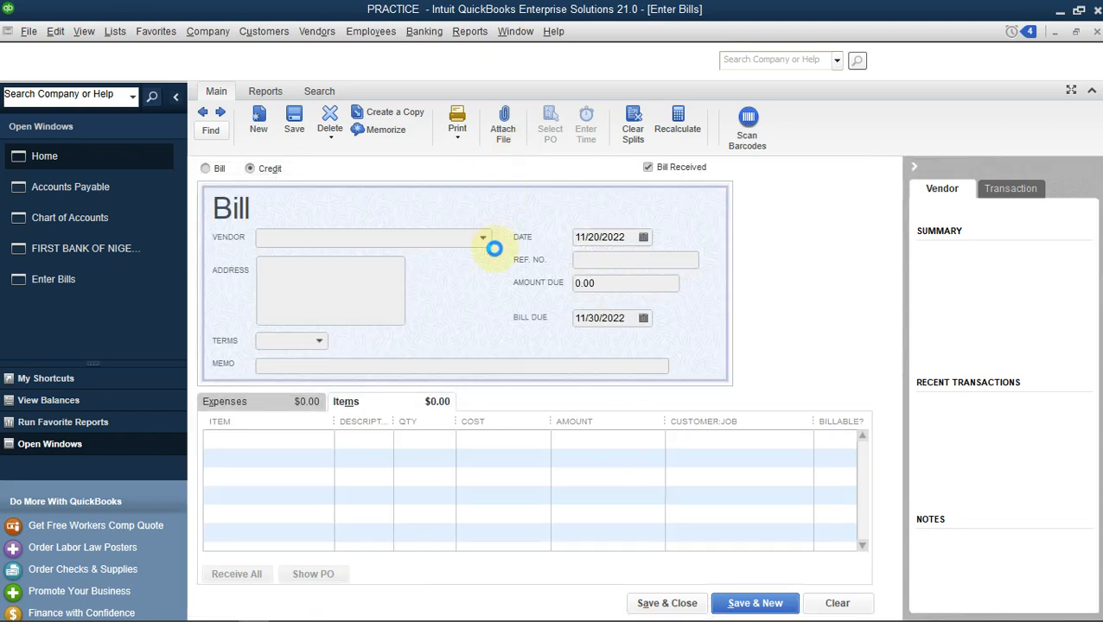
pyautogui.click(231, 175)
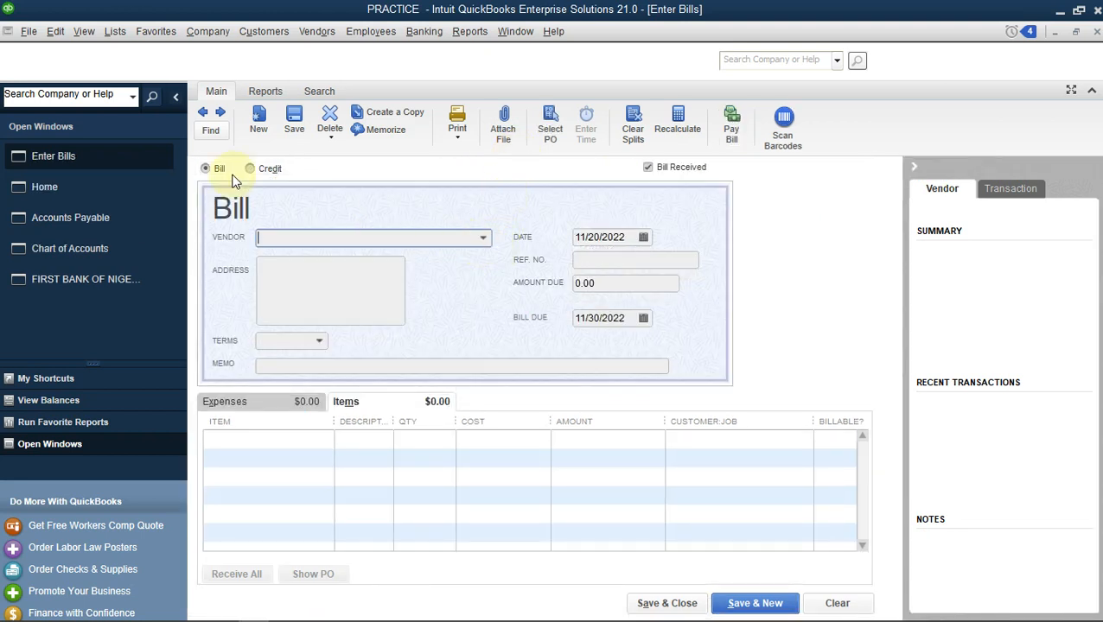
pyautogui.click(480, 238)
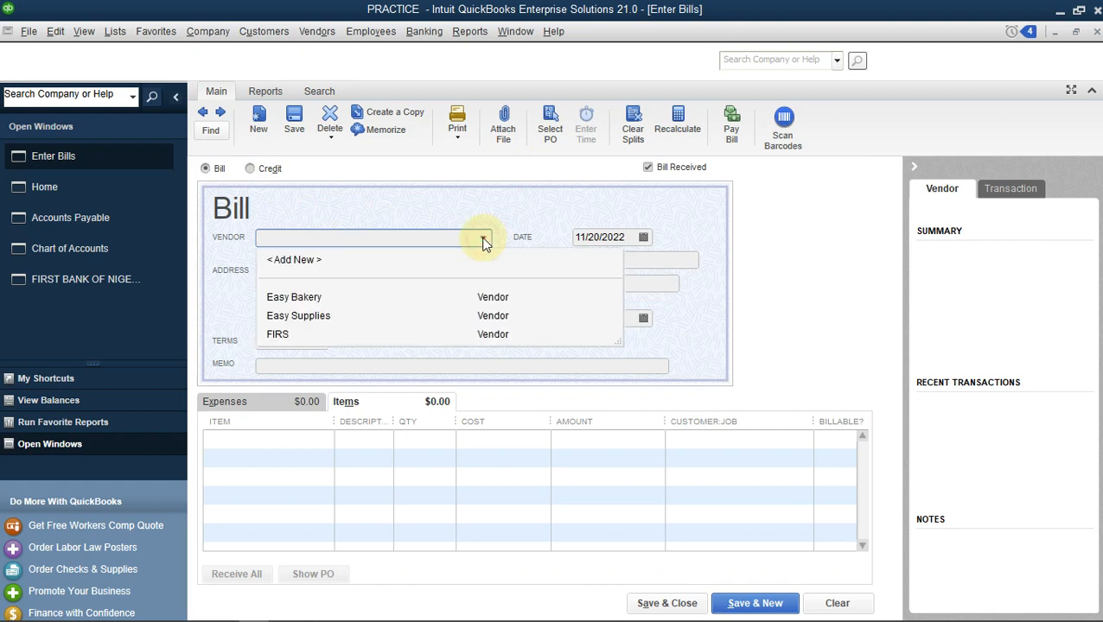
pyautogui.click(311, 297)
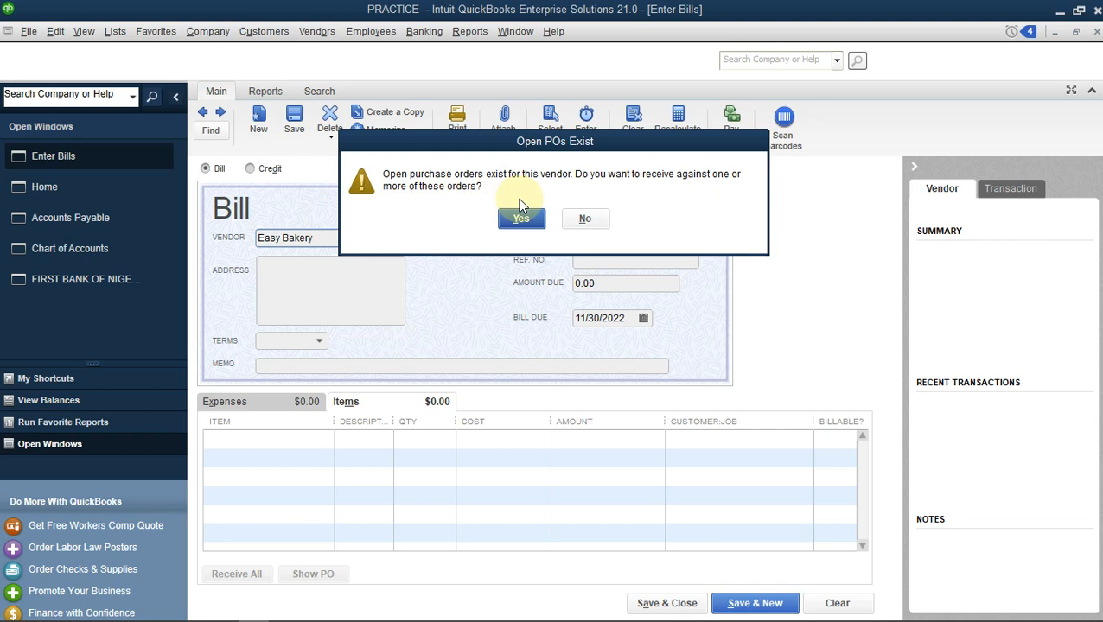
pyautogui.click(582, 220)
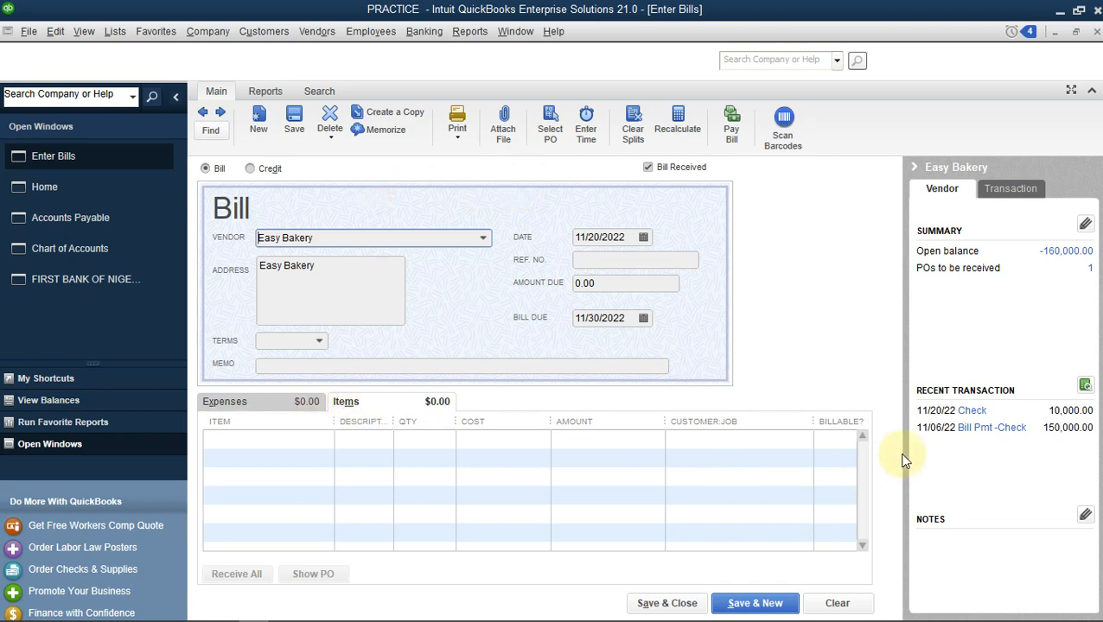
pyautogui.click(1097, 31)
pyautogui.click(558, 205)
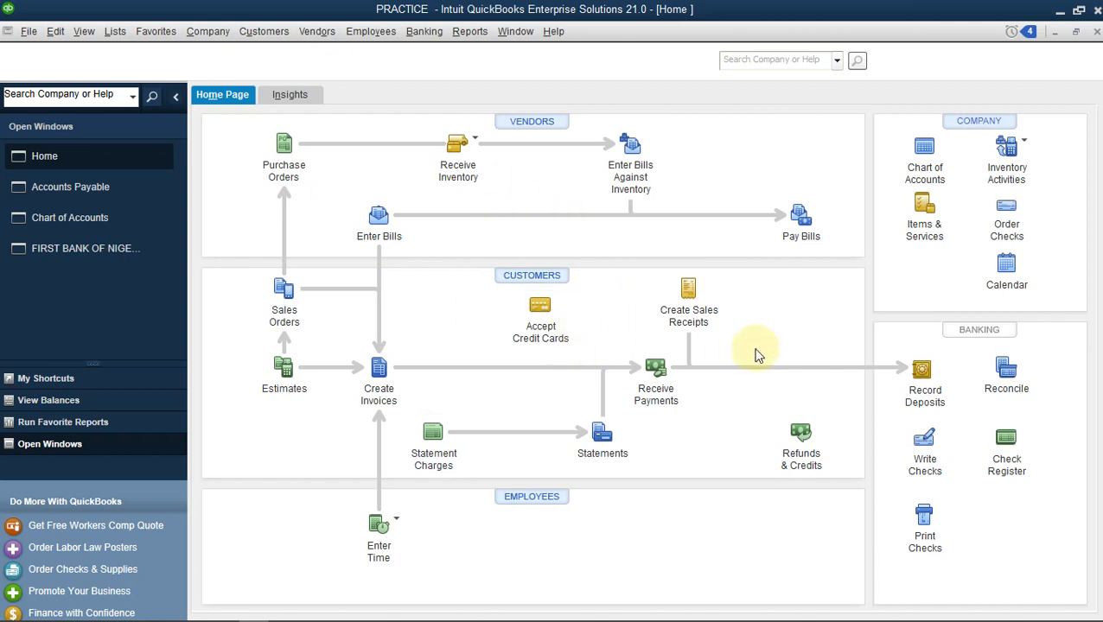
# Open the Receive Payments form from the Home page.
pyautogui.click(655, 367)
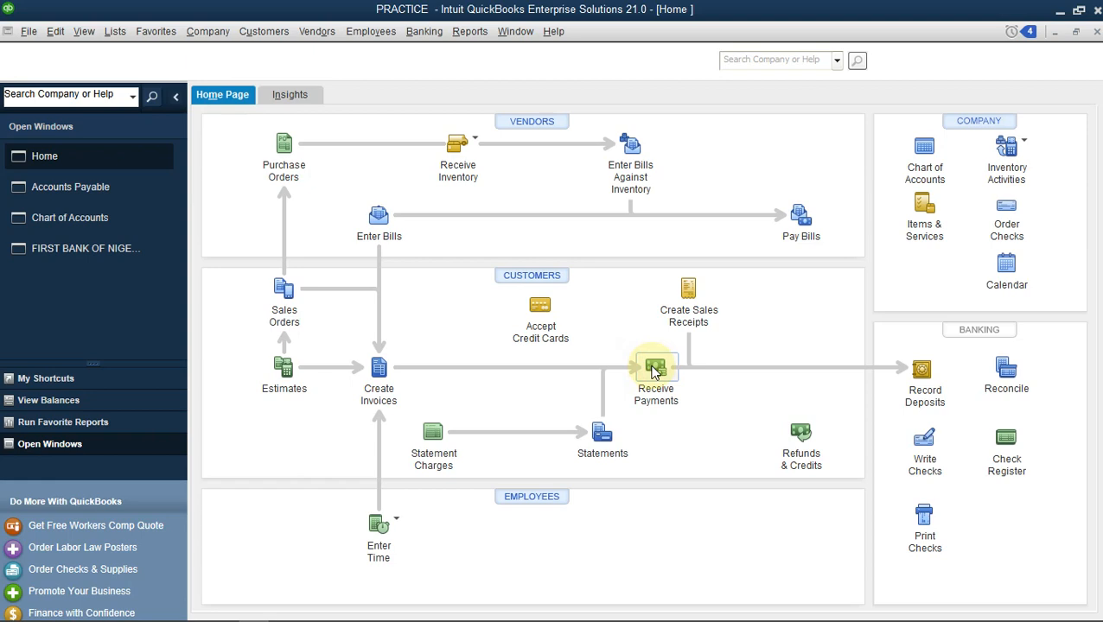
pyautogui.click(655, 370)
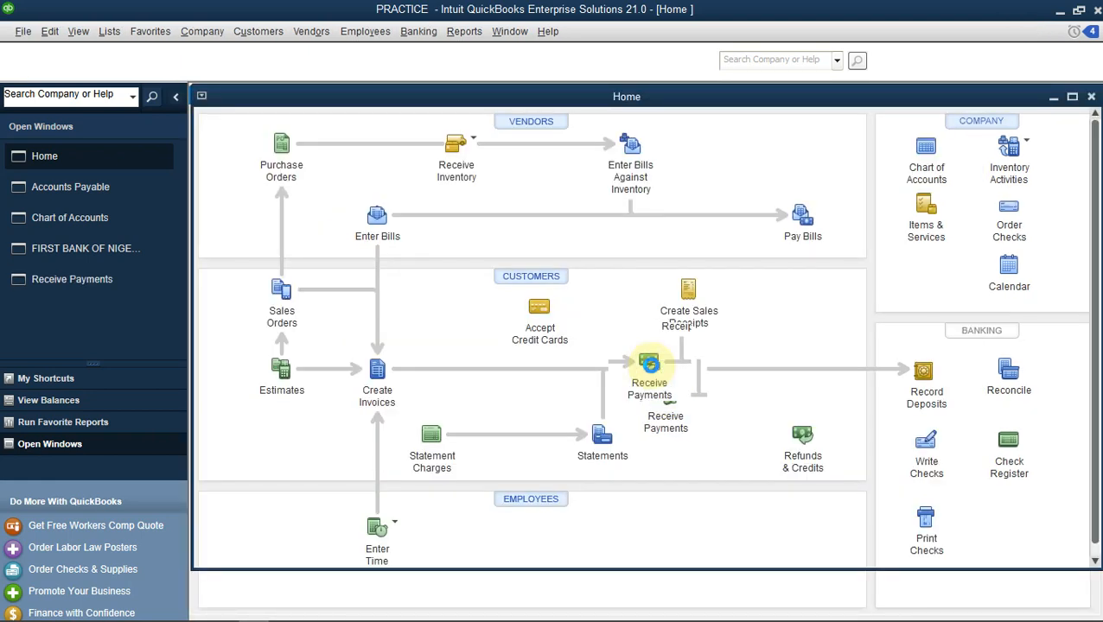
pyautogui.click(649, 364)
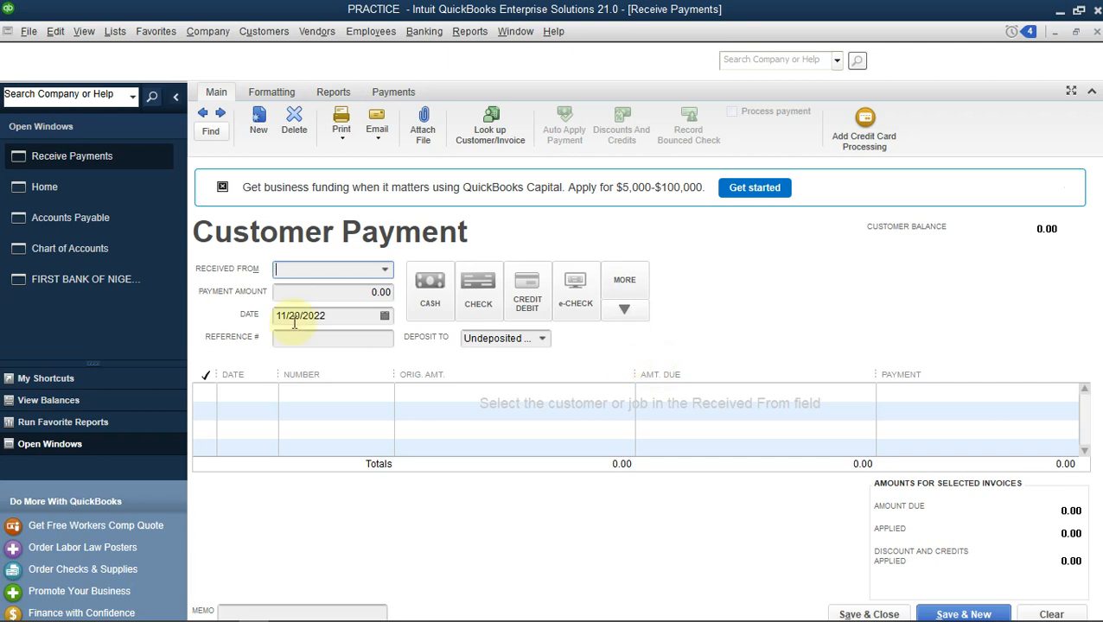
# Open the Accounts Receivable register from the Chart of Accounts to review its entries.
pyautogui.click(111, 249)
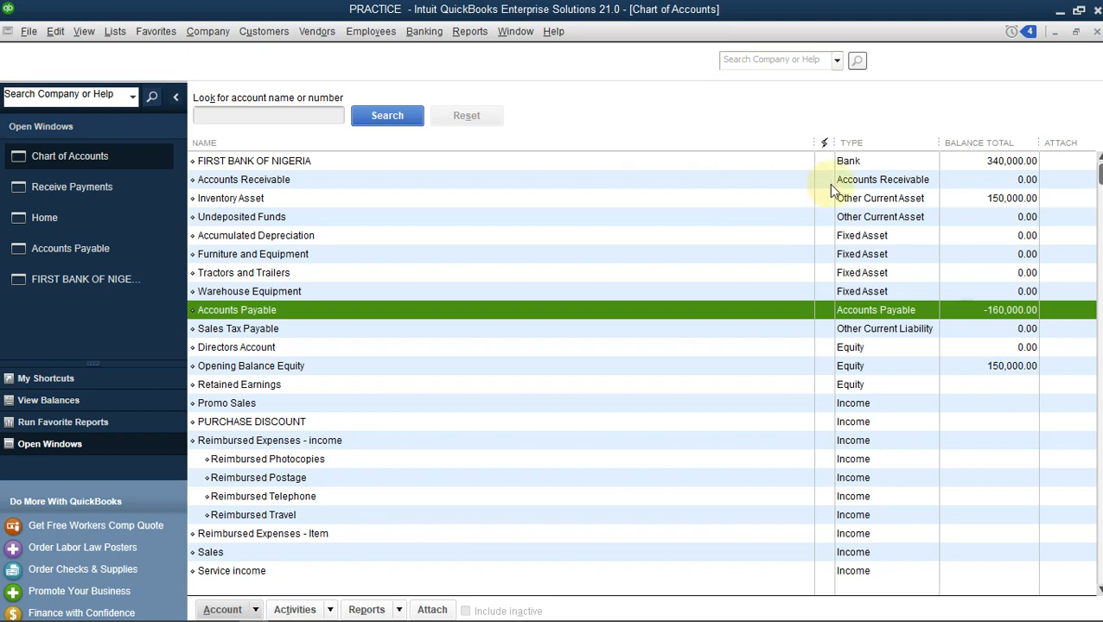
pyautogui.doubleClick(878, 183)
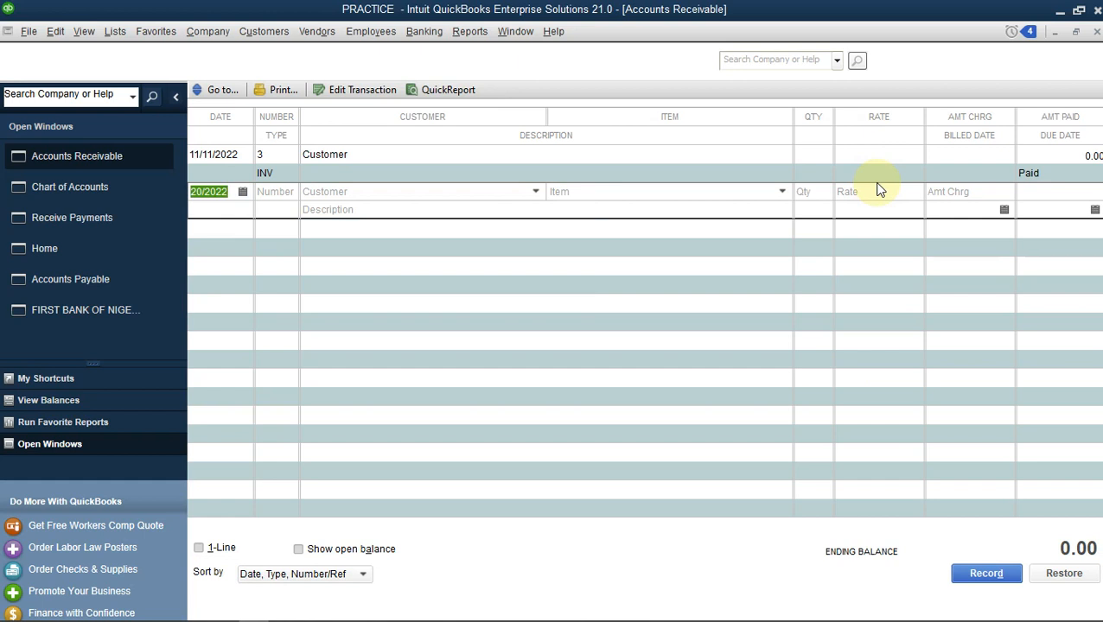
# Return to the customer payment form, select Customer as the payer and enter a payment amount of 20,000.00.
pyautogui.click(106, 218)
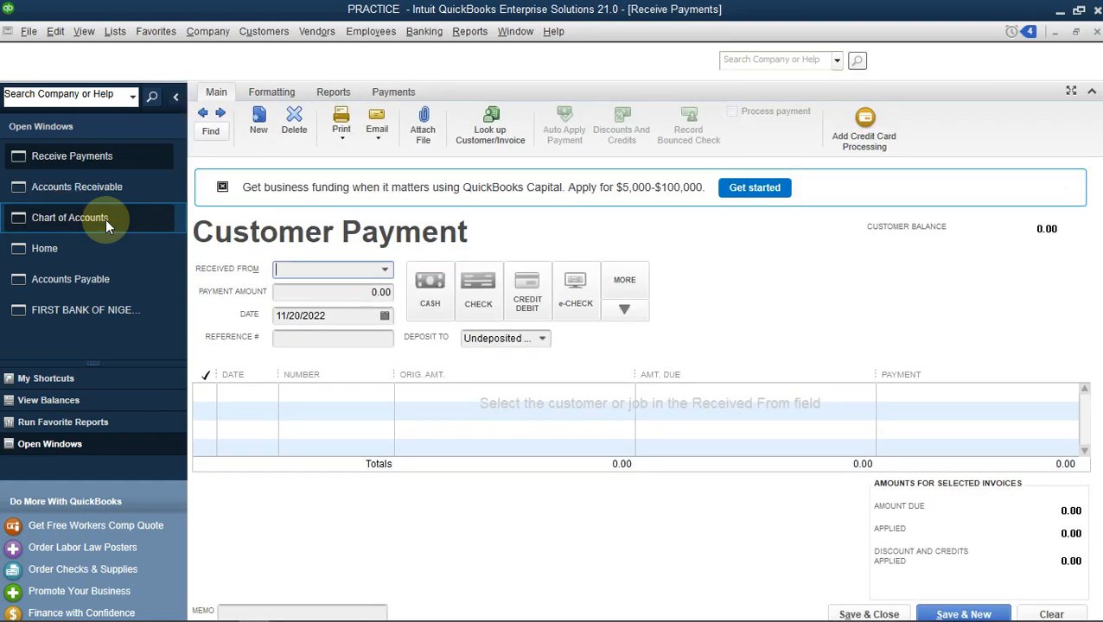
pyautogui.click(386, 270)
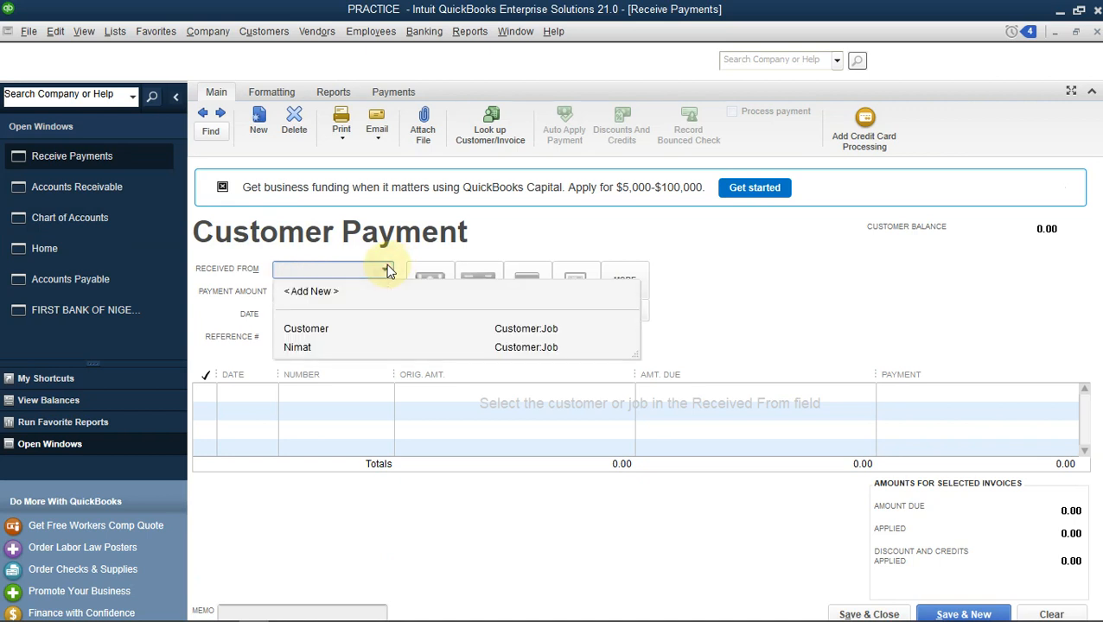
pyautogui.click(341, 330)
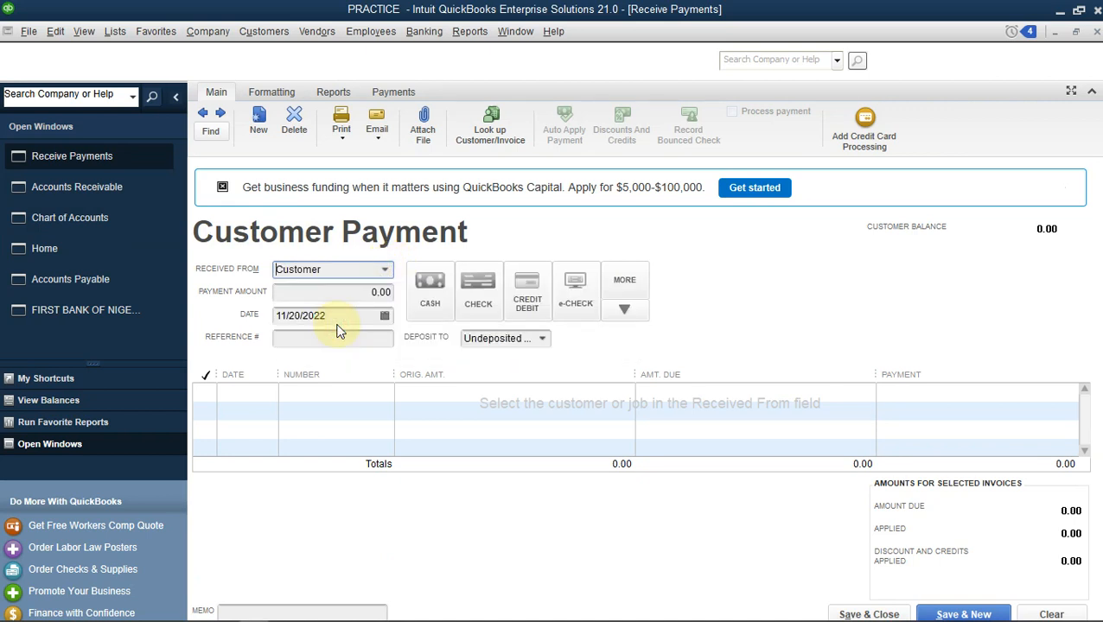
pyautogui.click(321, 294)
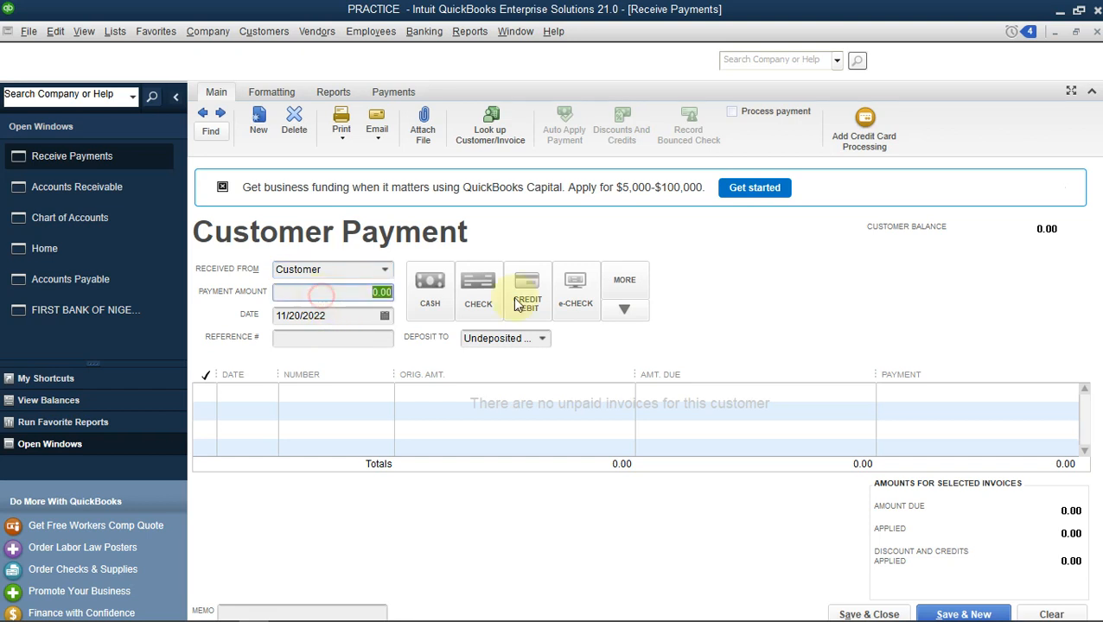
pyautogui.write('20000')
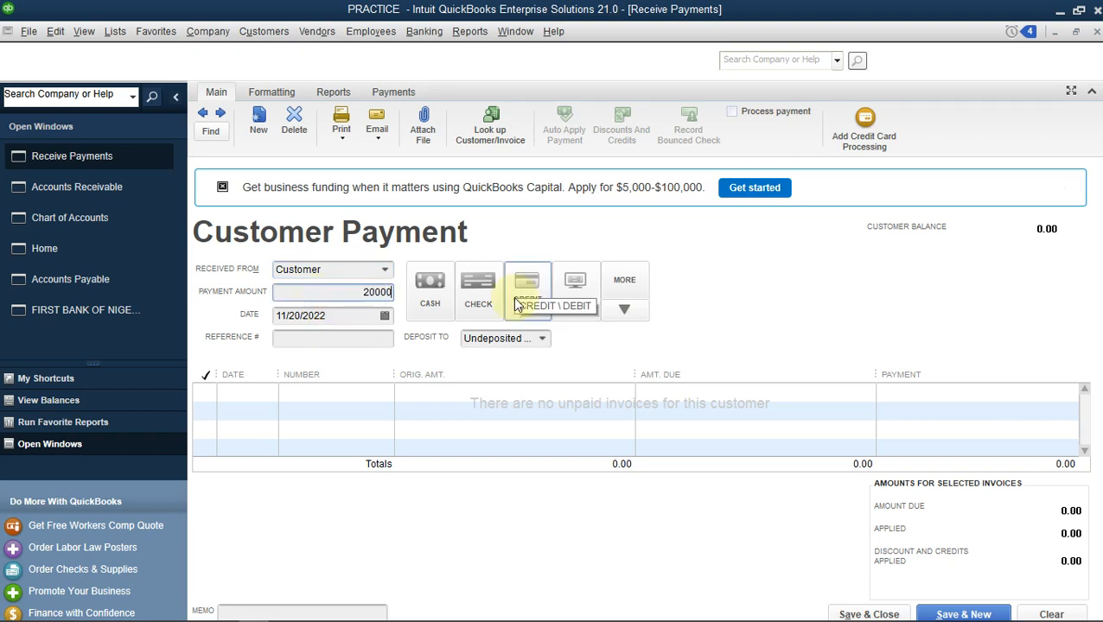
pyautogui.press('Tab')
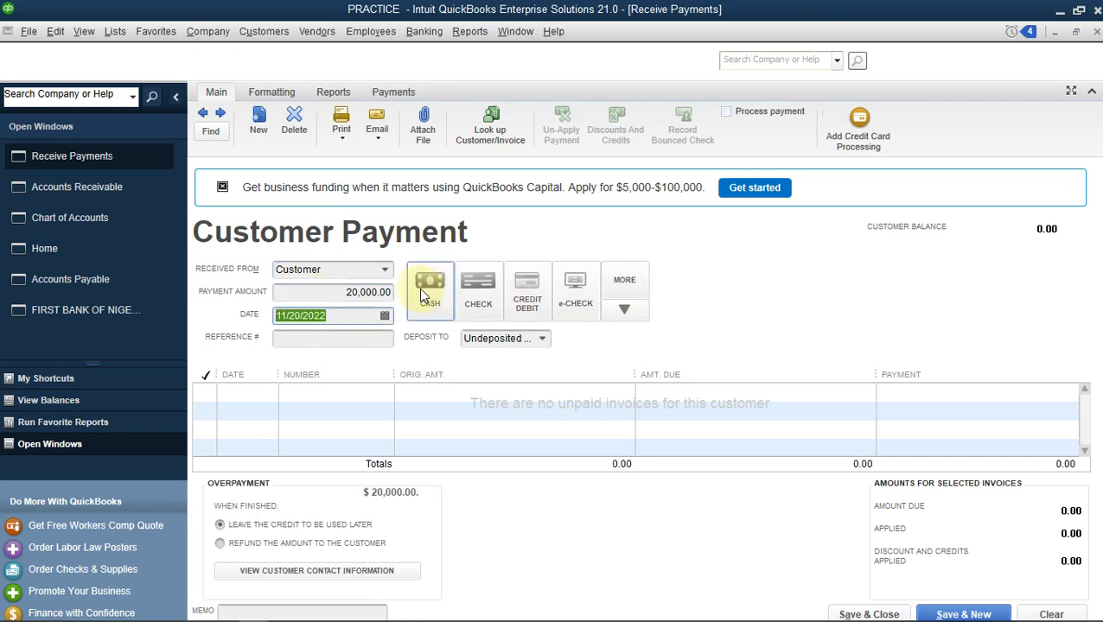
pyautogui.click(365, 342)
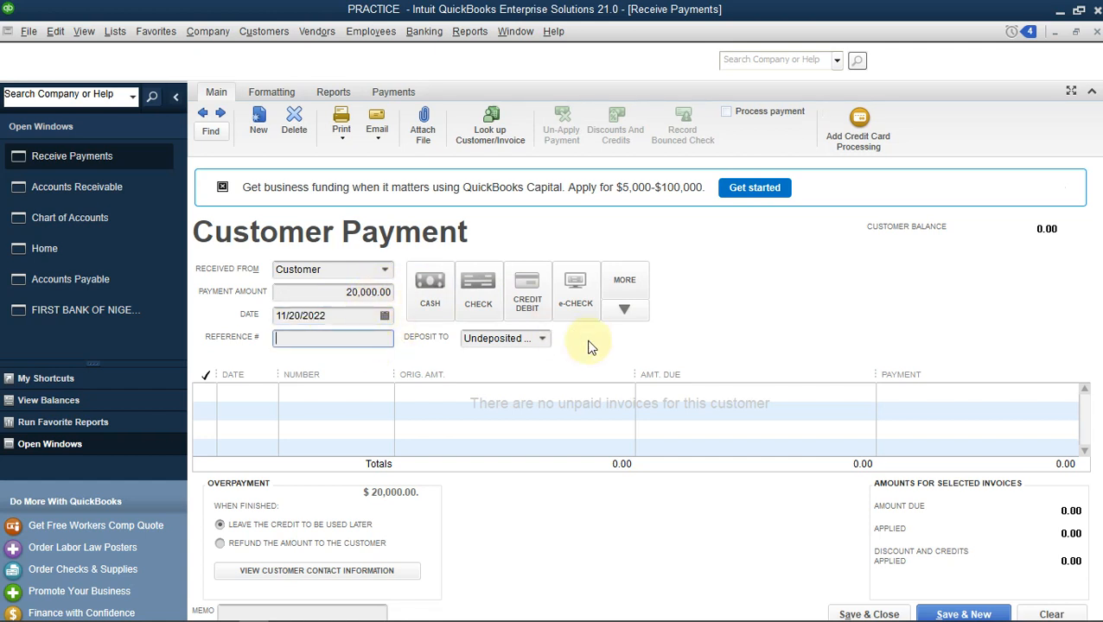
pyautogui.click(544, 340)
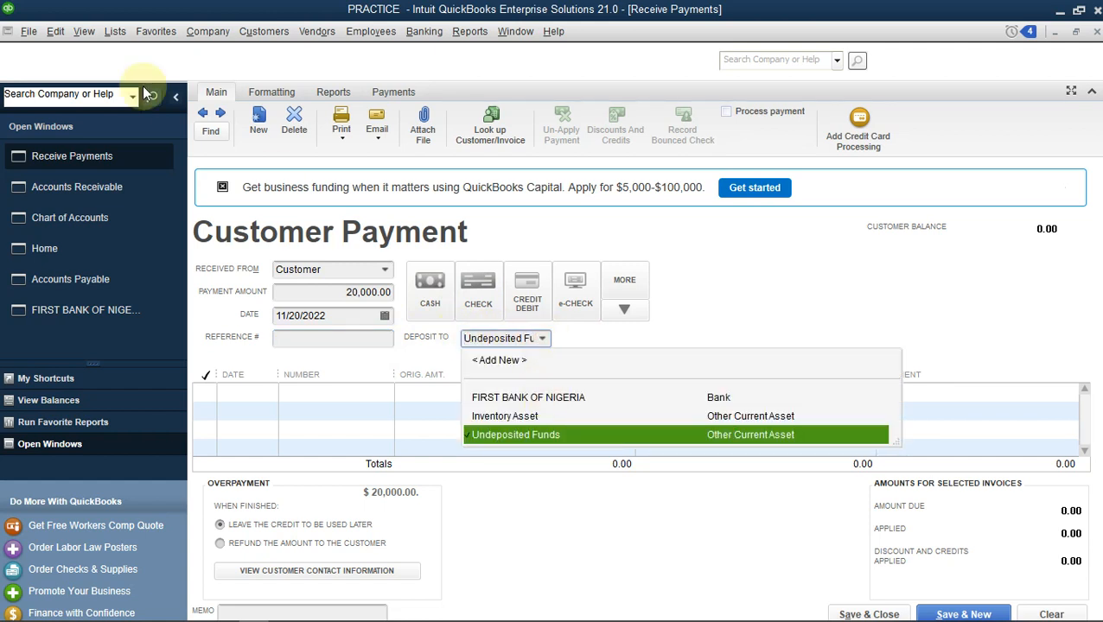
pyautogui.click(55, 34)
pyautogui.click(56, 34)
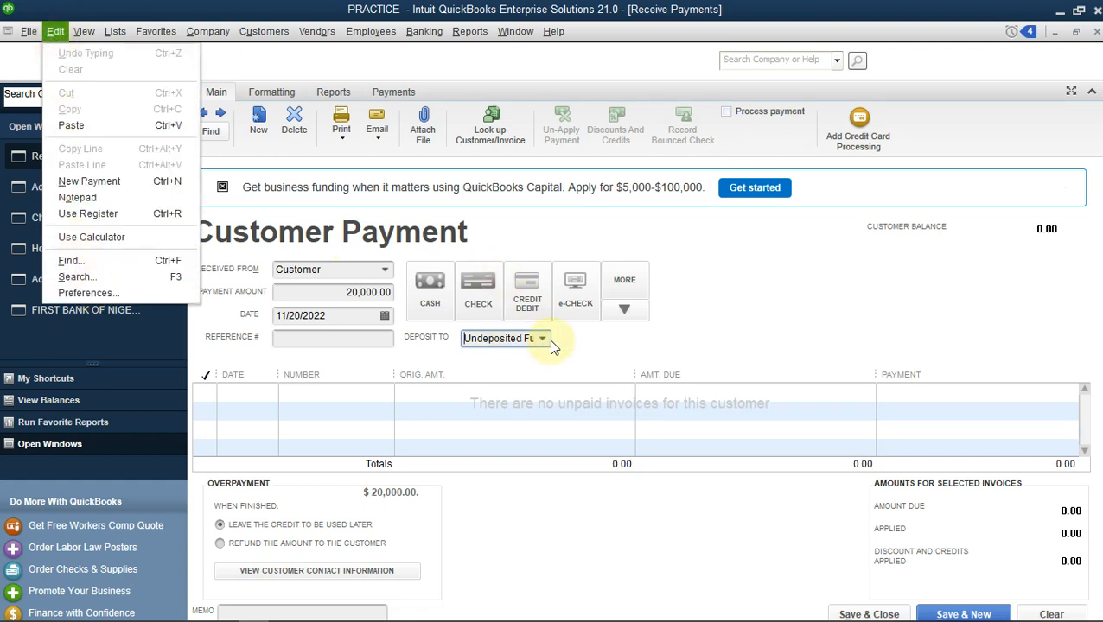
pyautogui.click(573, 342)
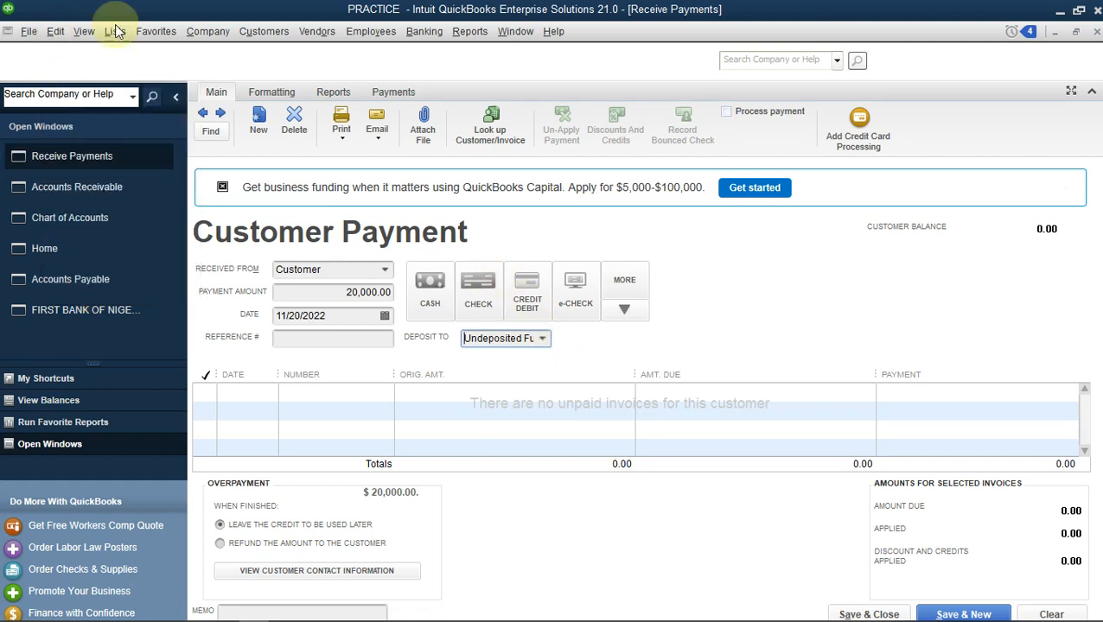
# Browse the Preferences categories and review the Payments company preferences, including the default deposit account option, closing without changes.
pyautogui.click(62, 32)
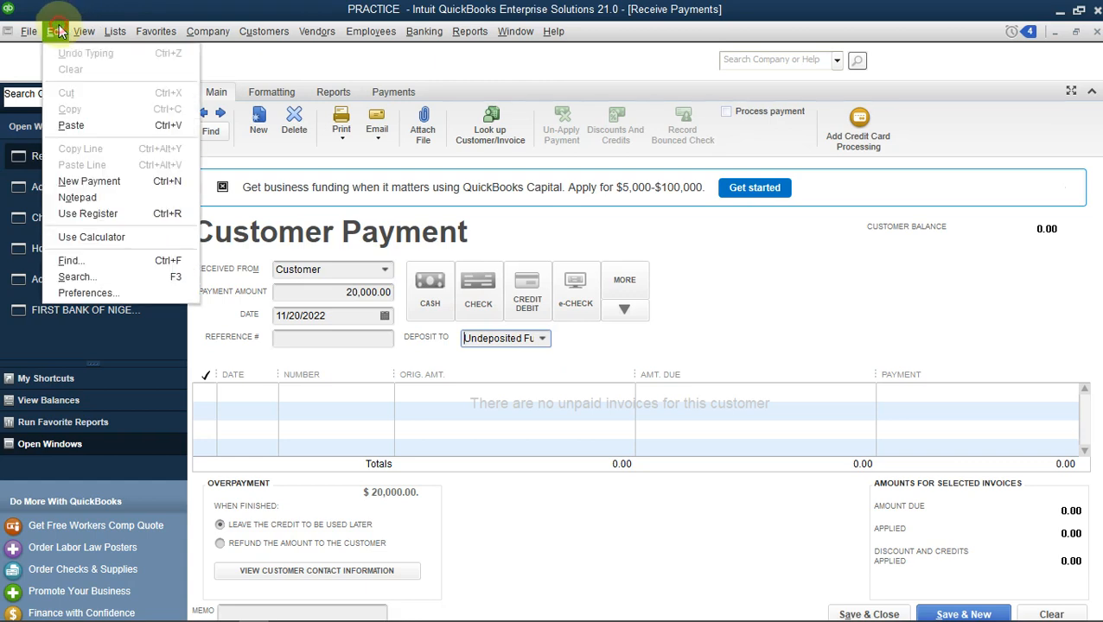
pyautogui.click(100, 293)
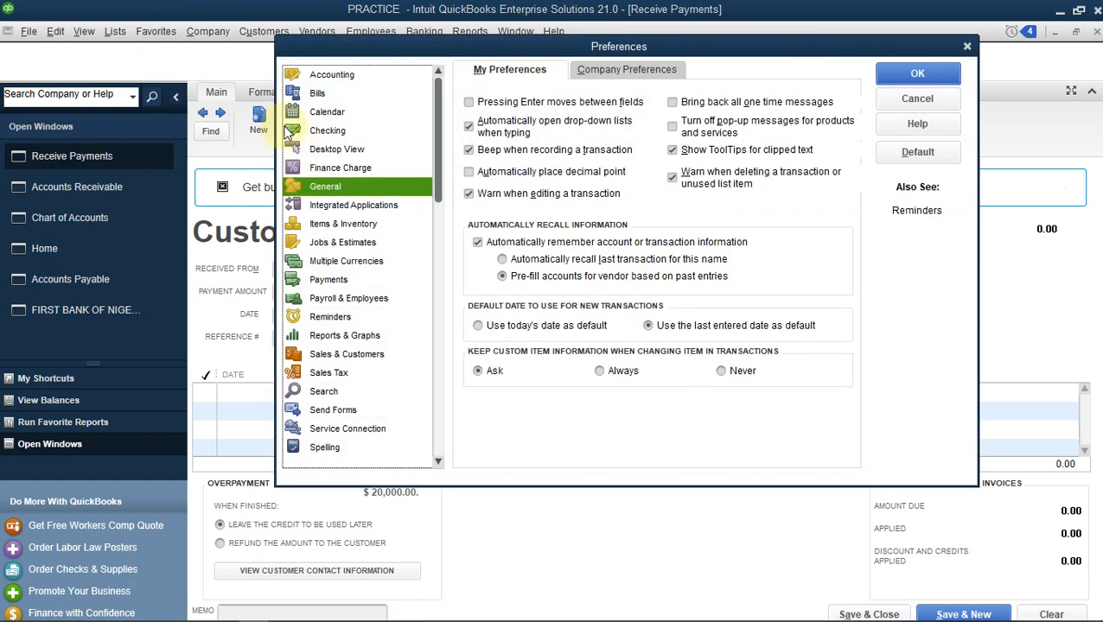
pyautogui.click(336, 79)
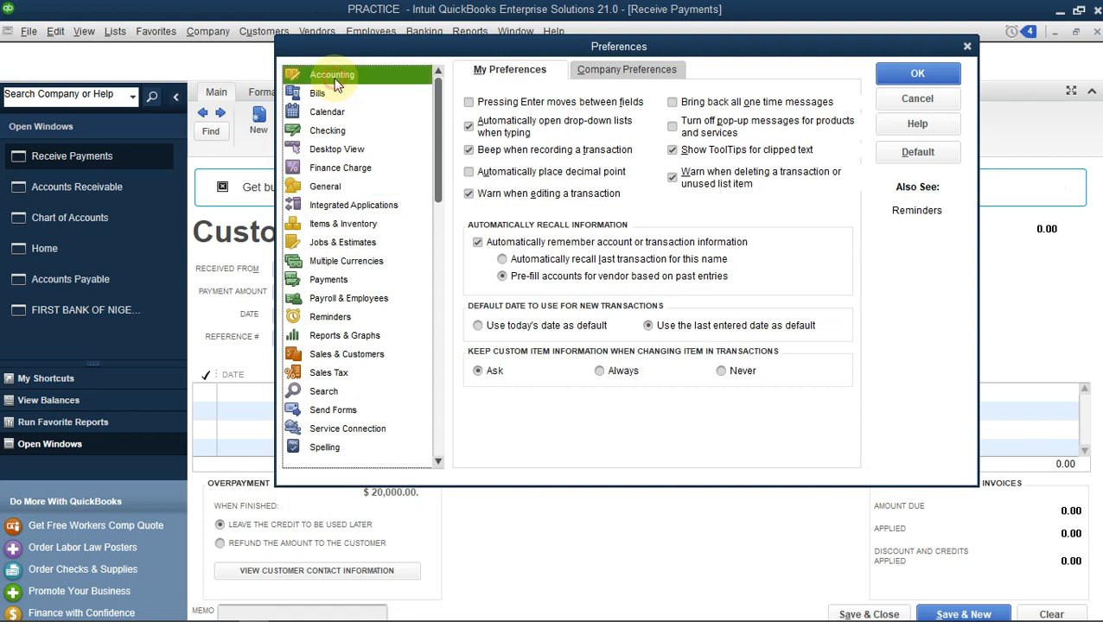
pyautogui.click(635, 74)
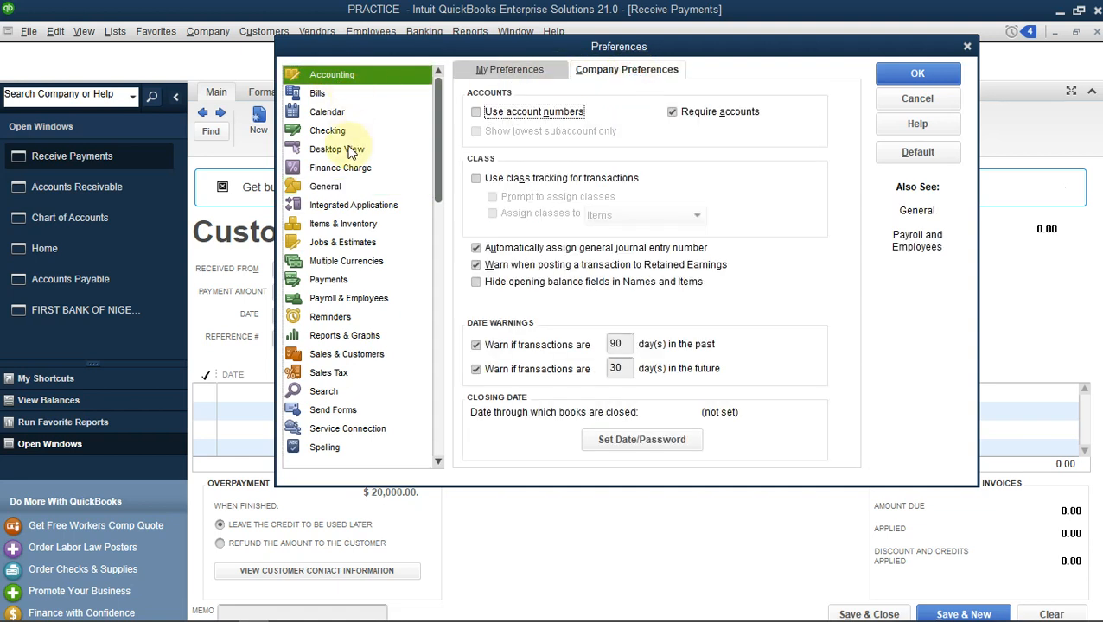
pyautogui.click(326, 132)
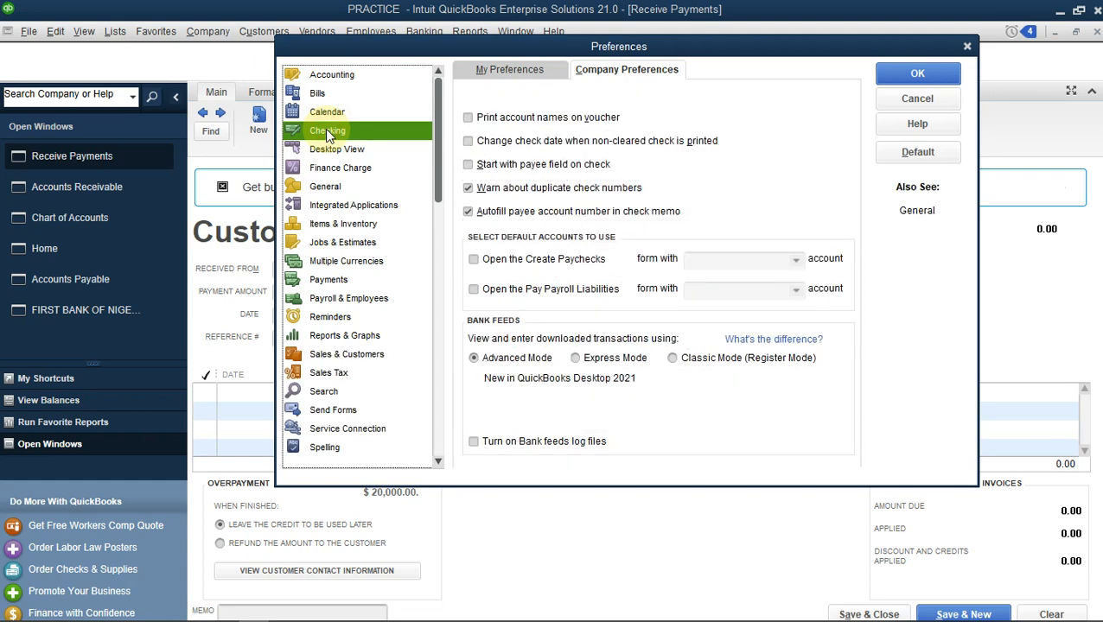
pyautogui.click(326, 187)
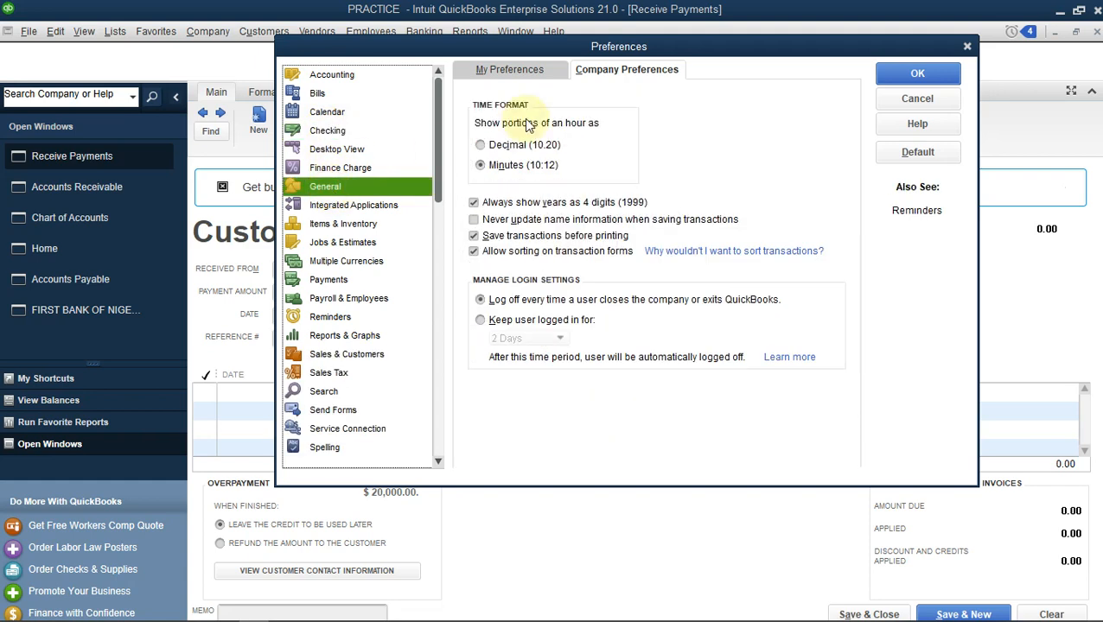
pyautogui.click(529, 69)
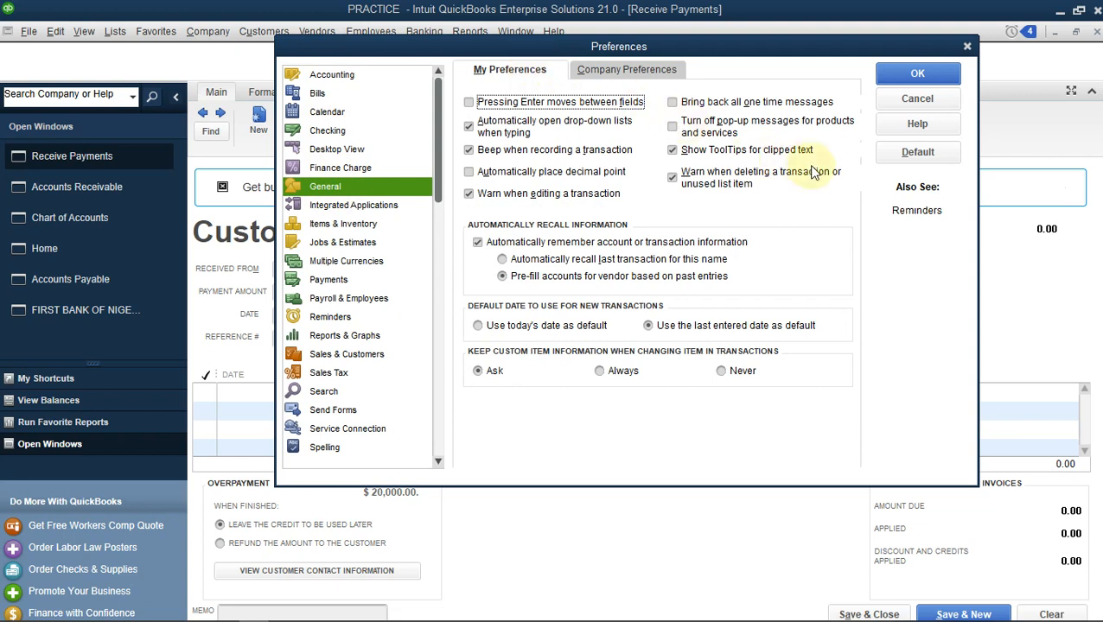
pyautogui.click(330, 283)
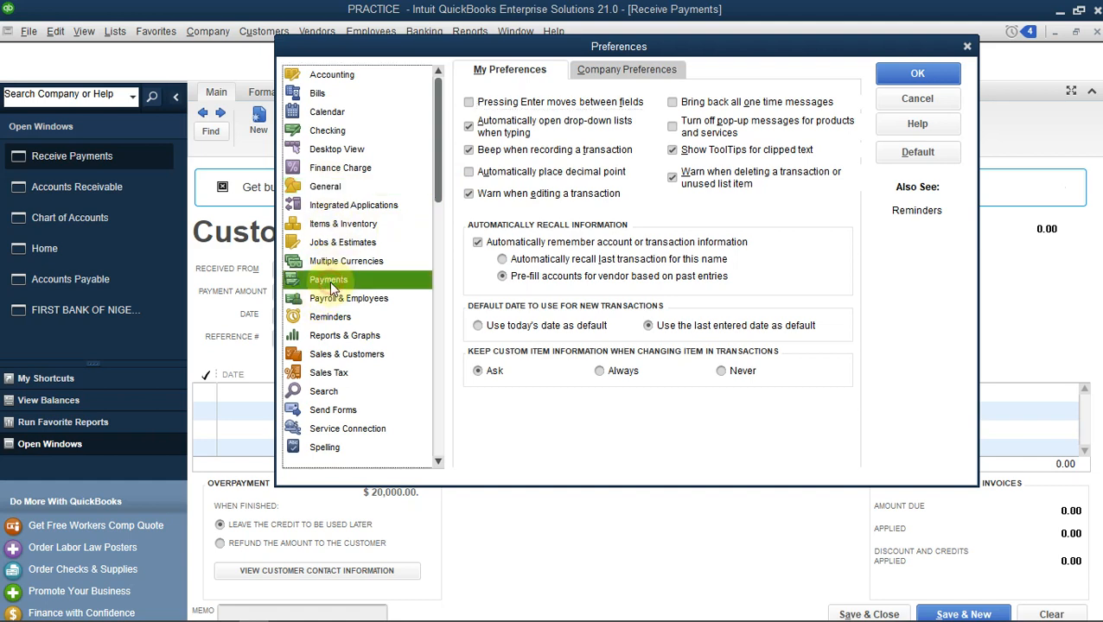
pyautogui.click(629, 69)
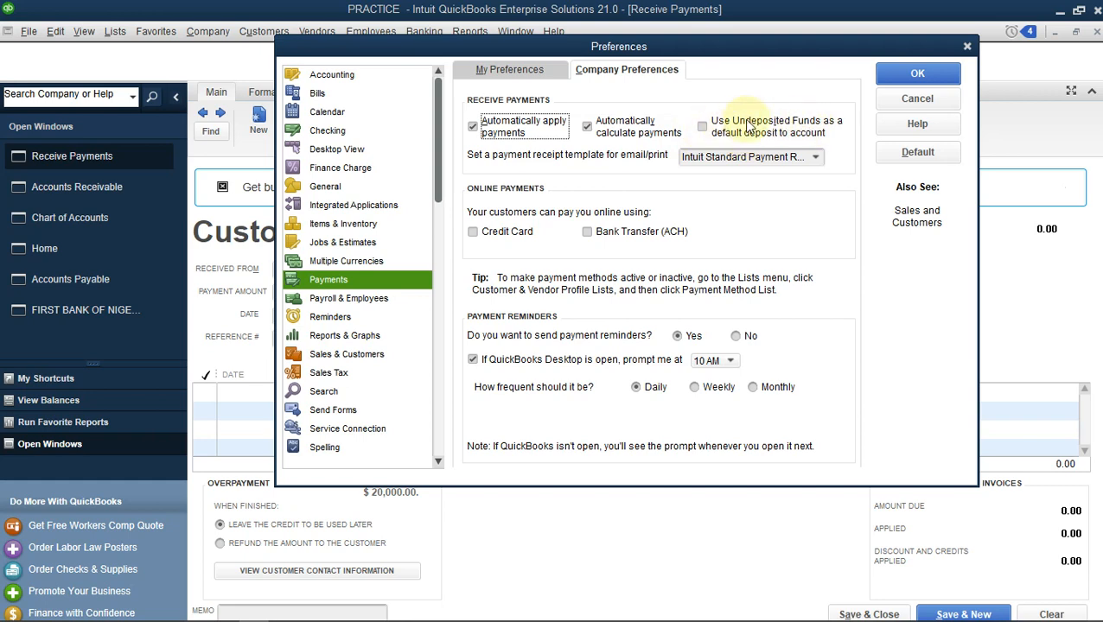
pyautogui.click(903, 104)
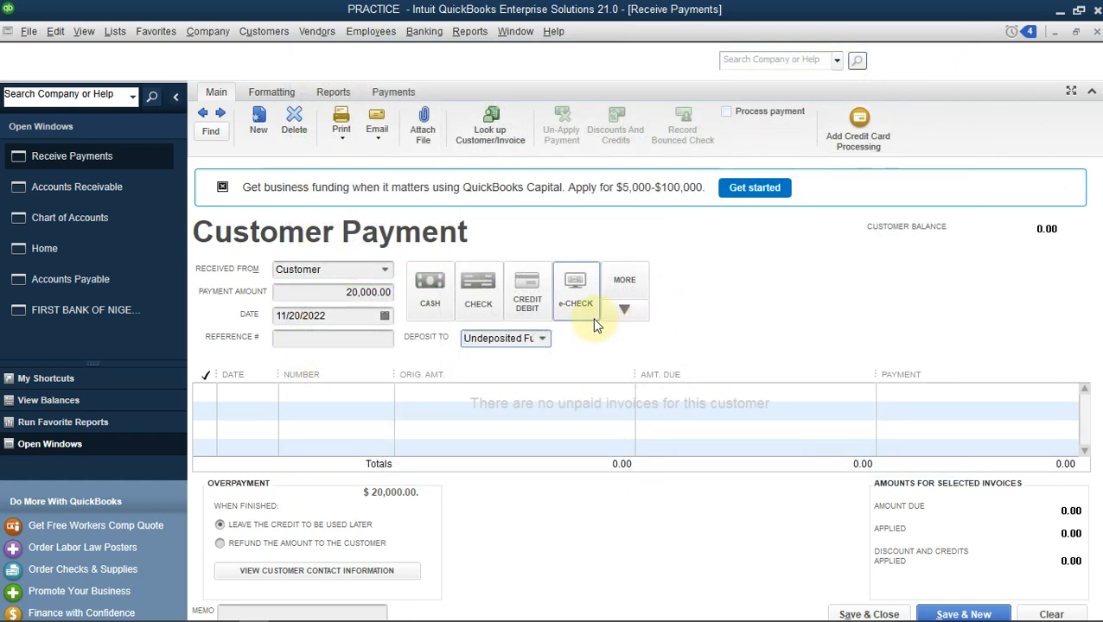
# Save the customer payment with FIRST BANK OF NIGERIA as the deposit account, accepting the overpayment credit, and switch to the Home window.
pyautogui.click(543, 339)
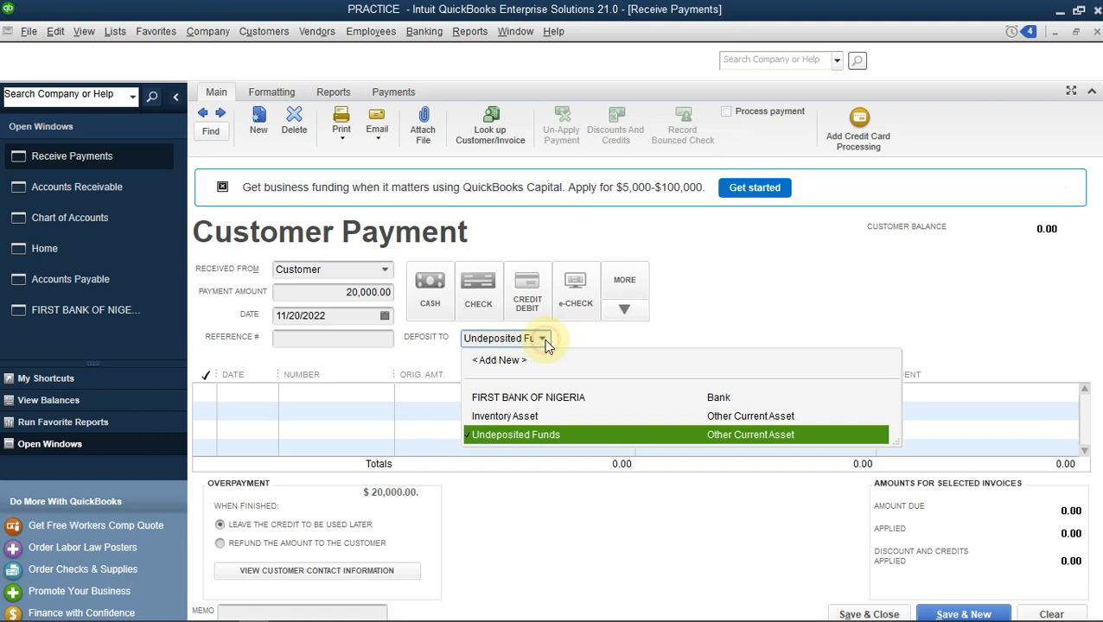
pyautogui.click(560, 402)
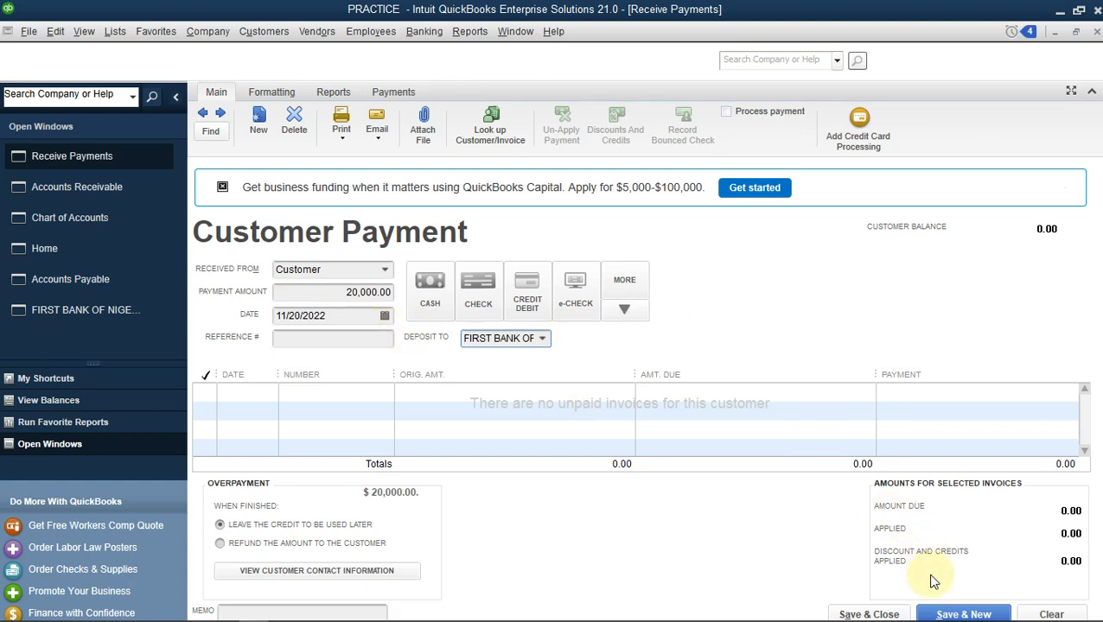
pyautogui.click(896, 614)
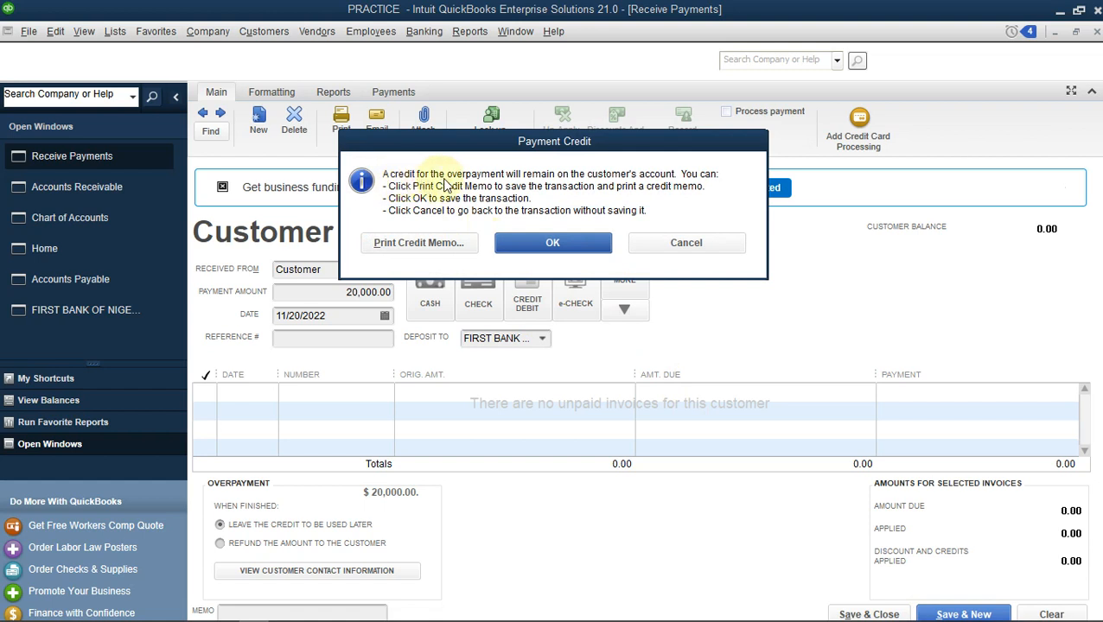
pyautogui.click(596, 245)
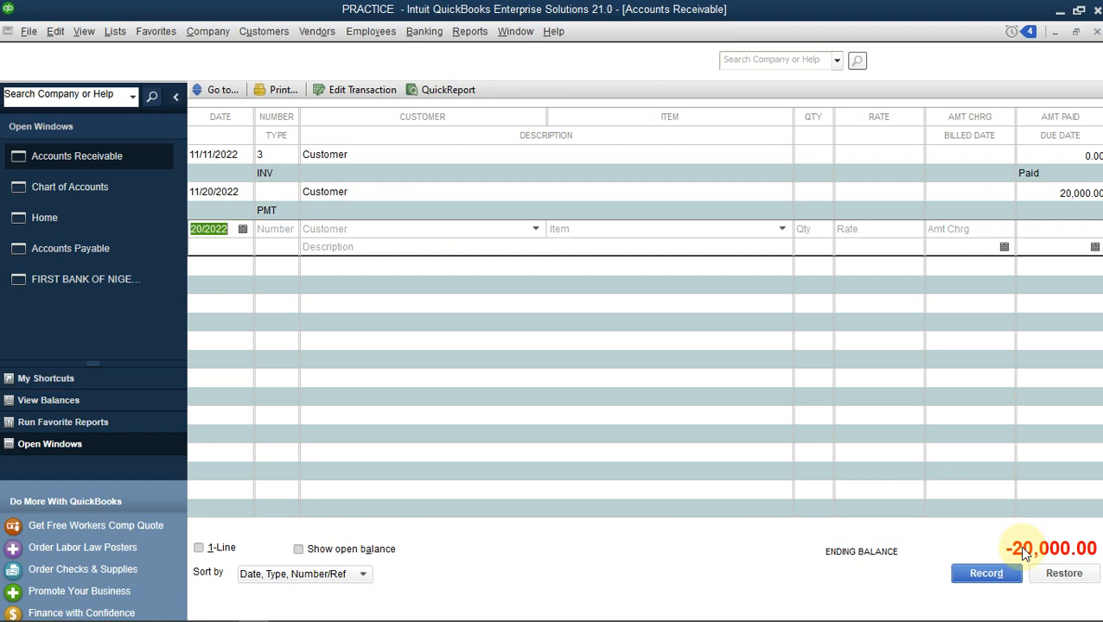
pyautogui.click(74, 223)
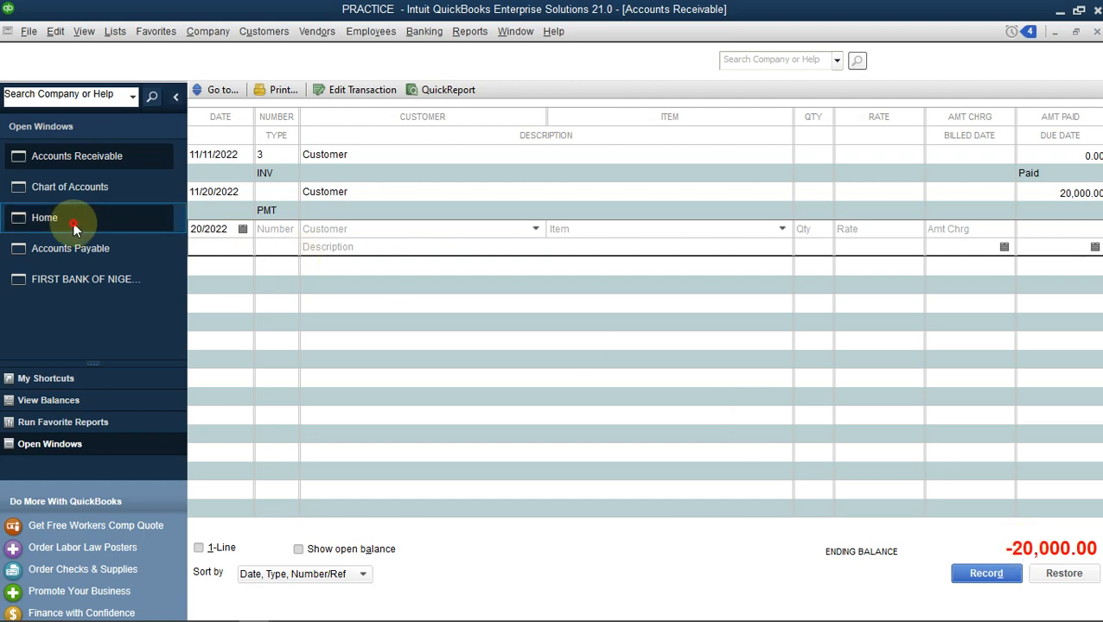